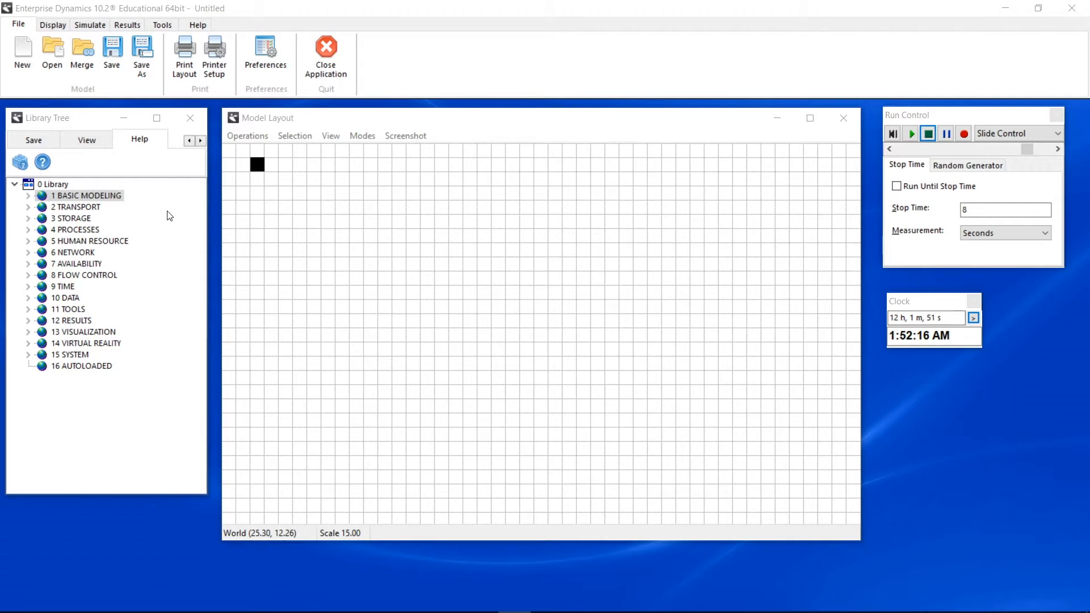
Place a Source atom from the basic modeling library at about (7, 3) in the layout and review its general and visualization settings.
click(29, 195)
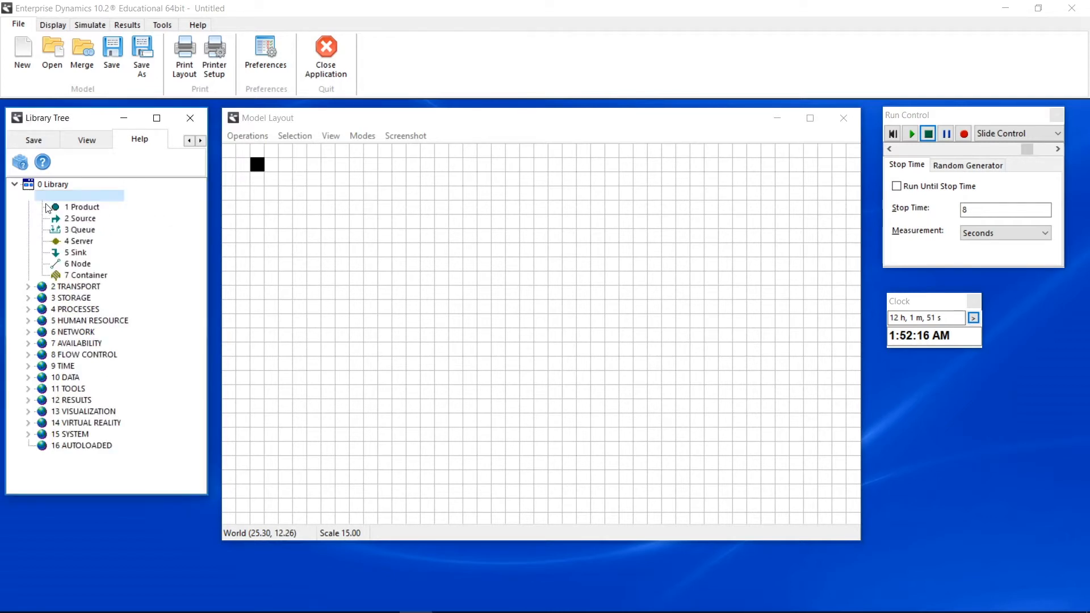
drag(79, 219, 352, 200)
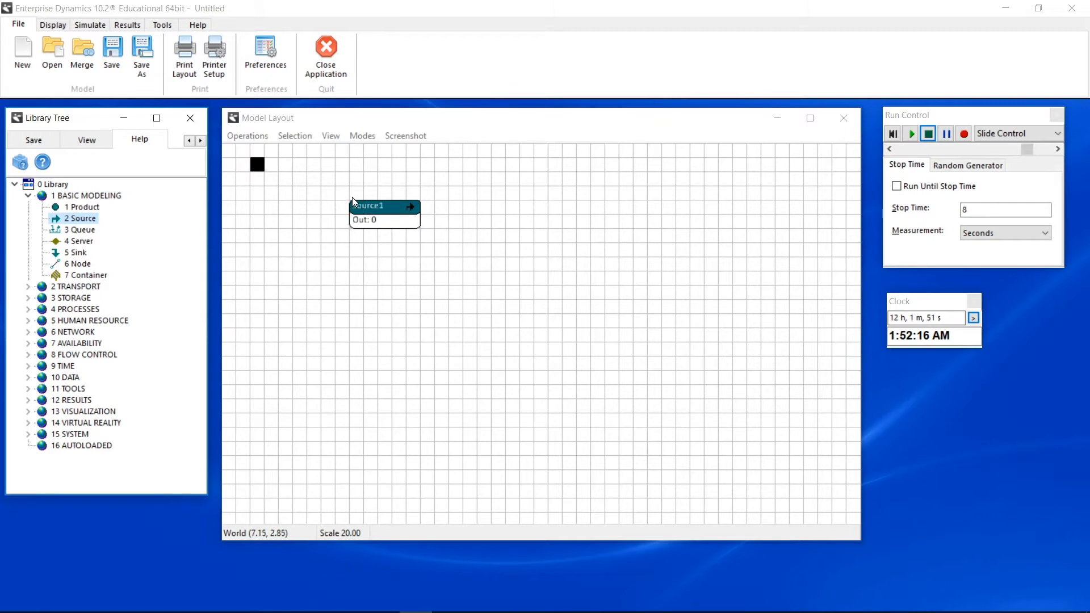
double_click(383, 212)
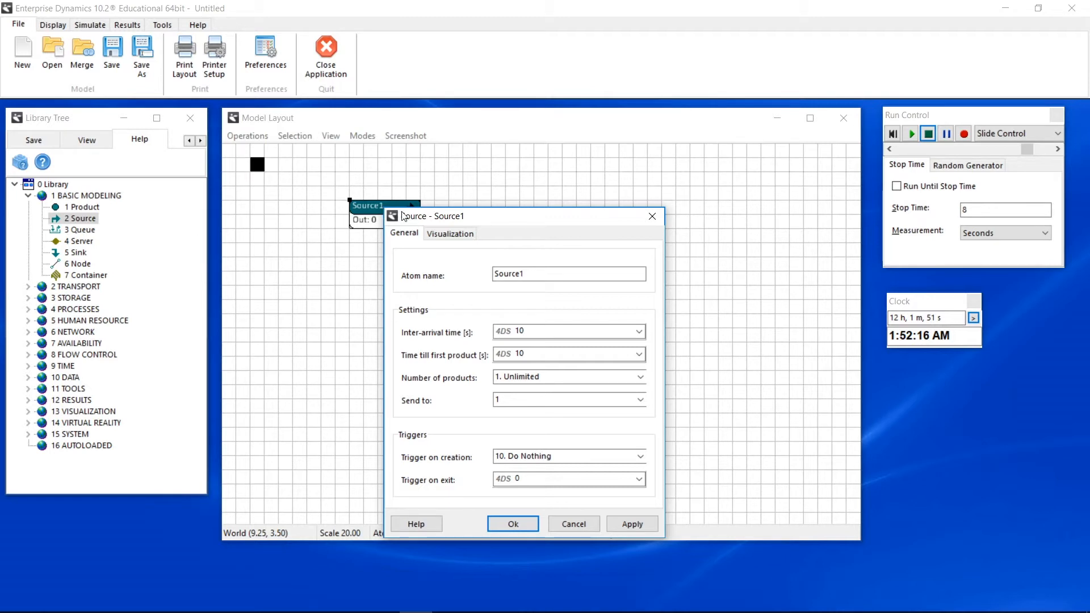
click(465, 235)
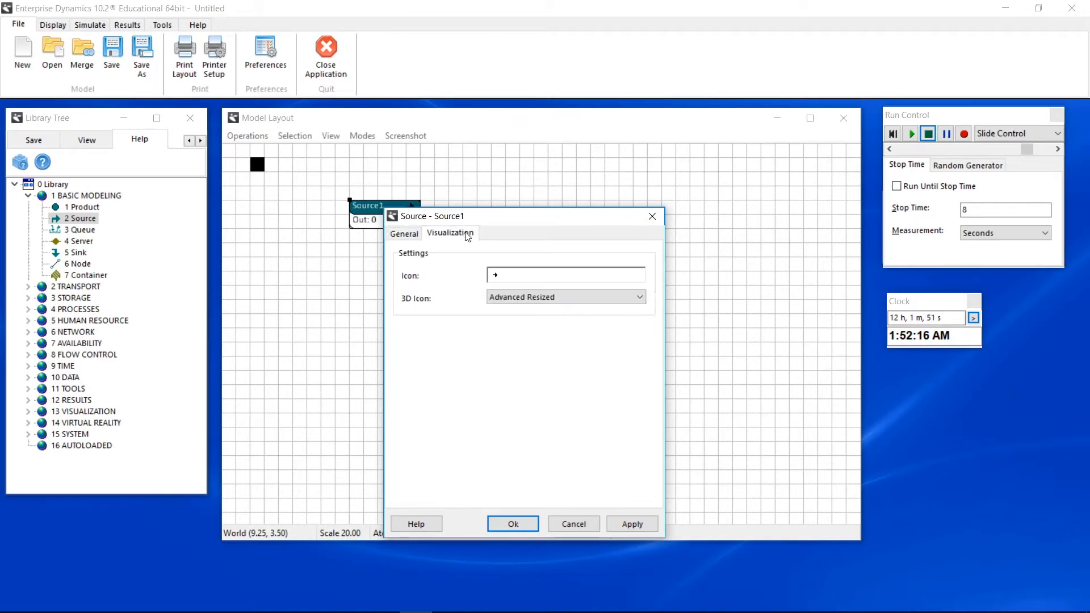
click(415, 238)
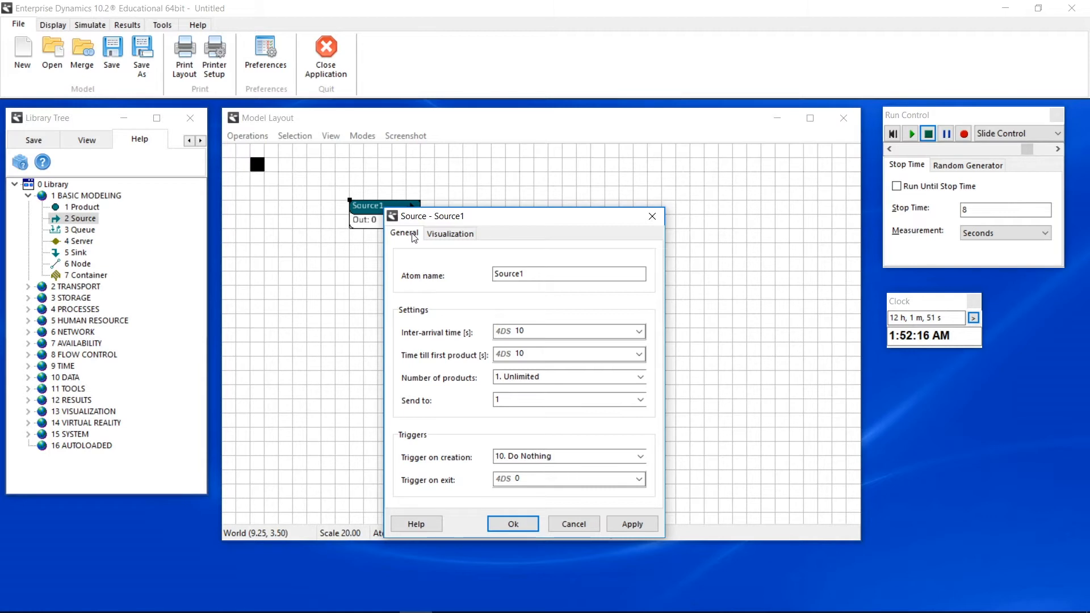
Set the source's inter-arrival time to 600 seconds.
double_click(541, 330)
drag(420, 257, 384, 256)
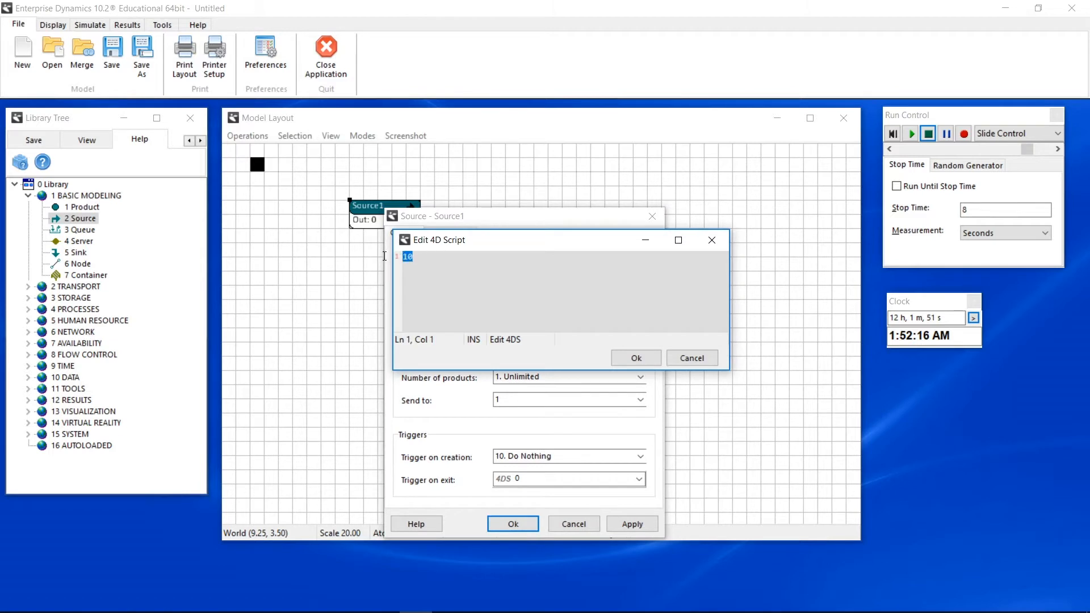
text(600)
click(626, 354)
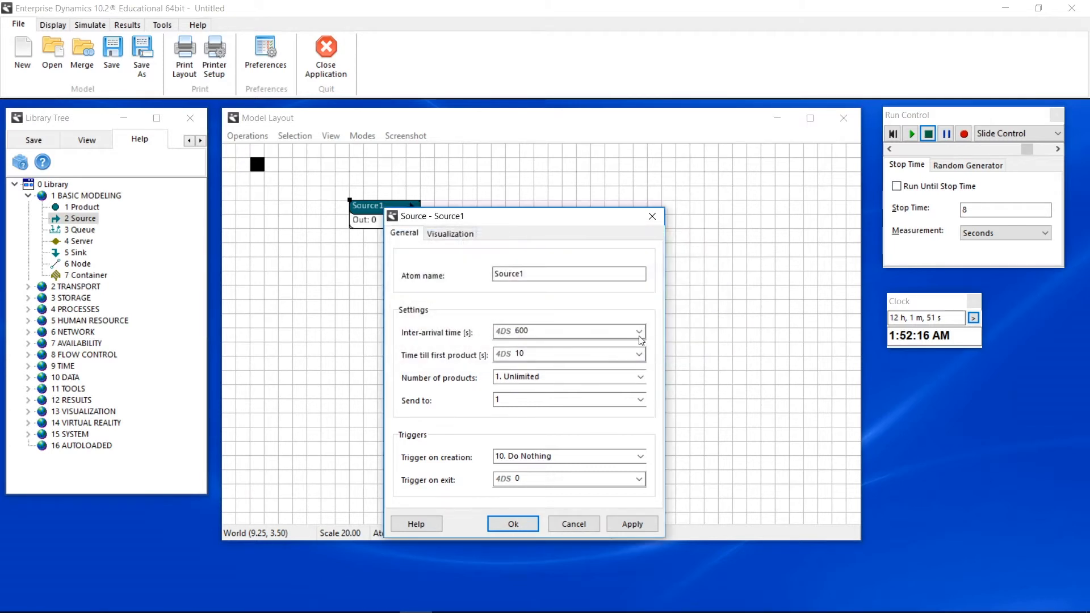
Set the source's inter-arrival time to the predefined expression mins(10).
click(640, 332)
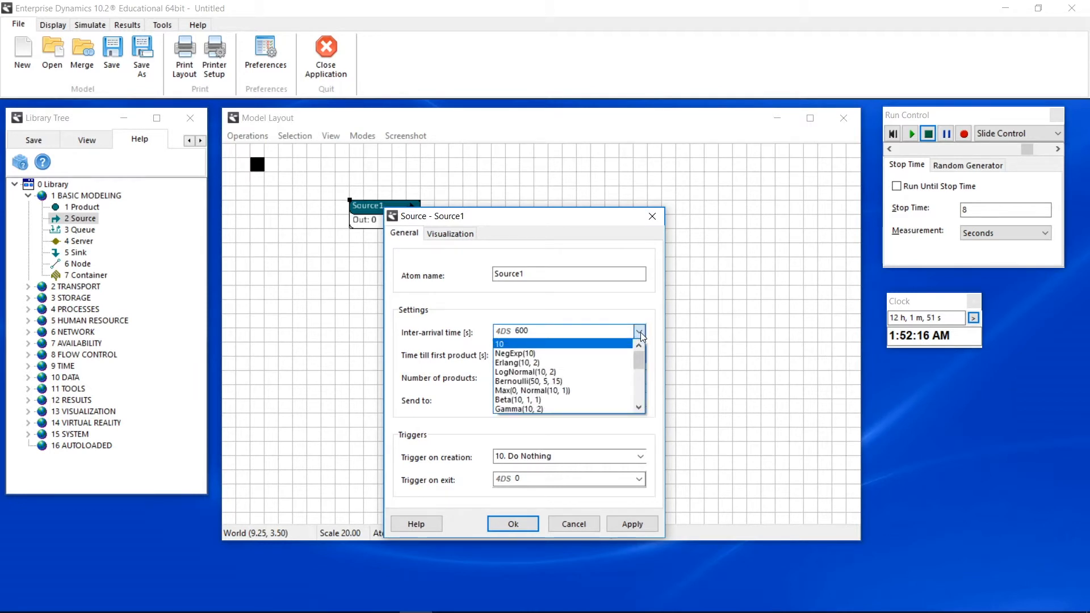
drag(639, 358, 639, 376)
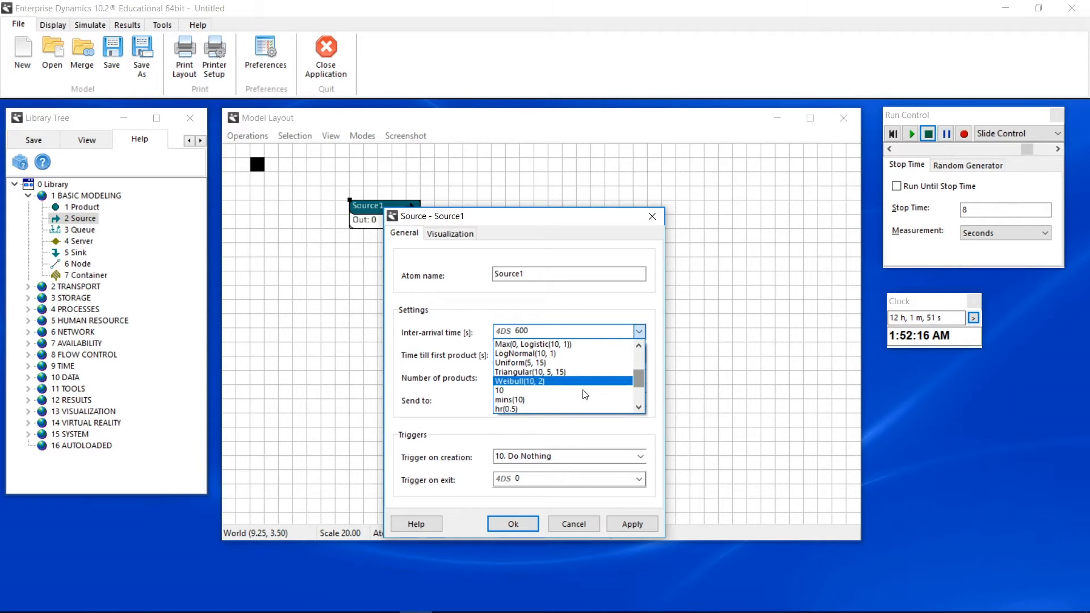
click(568, 401)
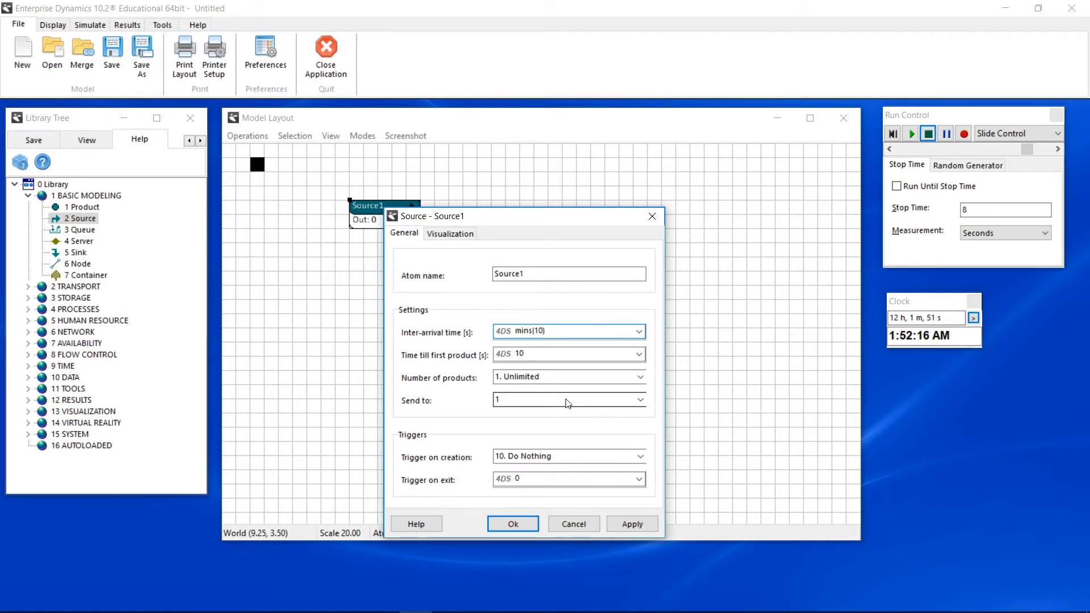
Set the source's inter-arrival time to the negative exponential distribution NegExp(15).
click(641, 331)
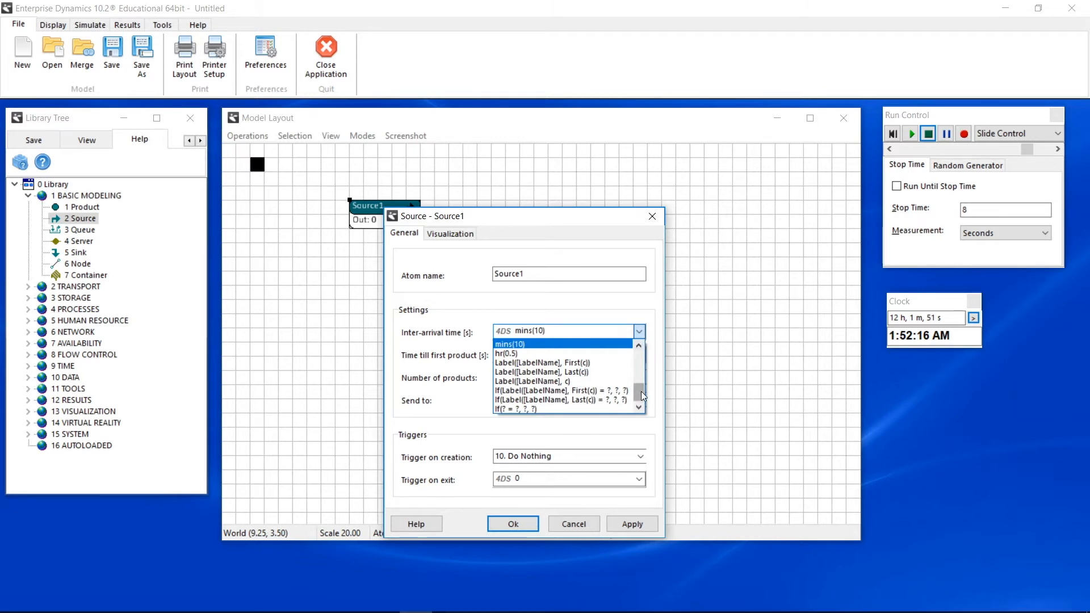
drag(640, 393, 642, 360)
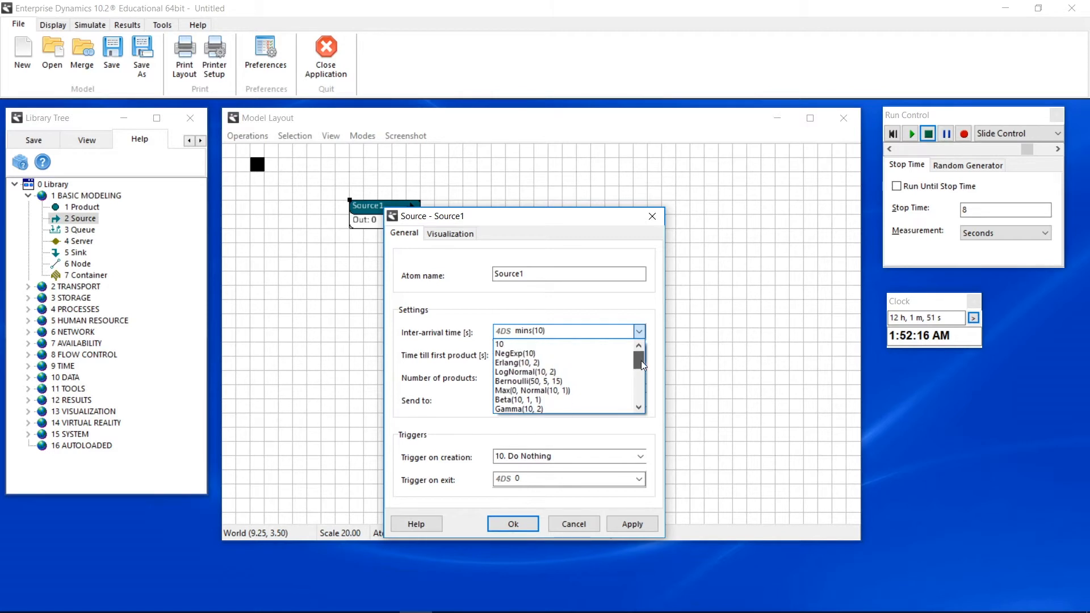
click(597, 353)
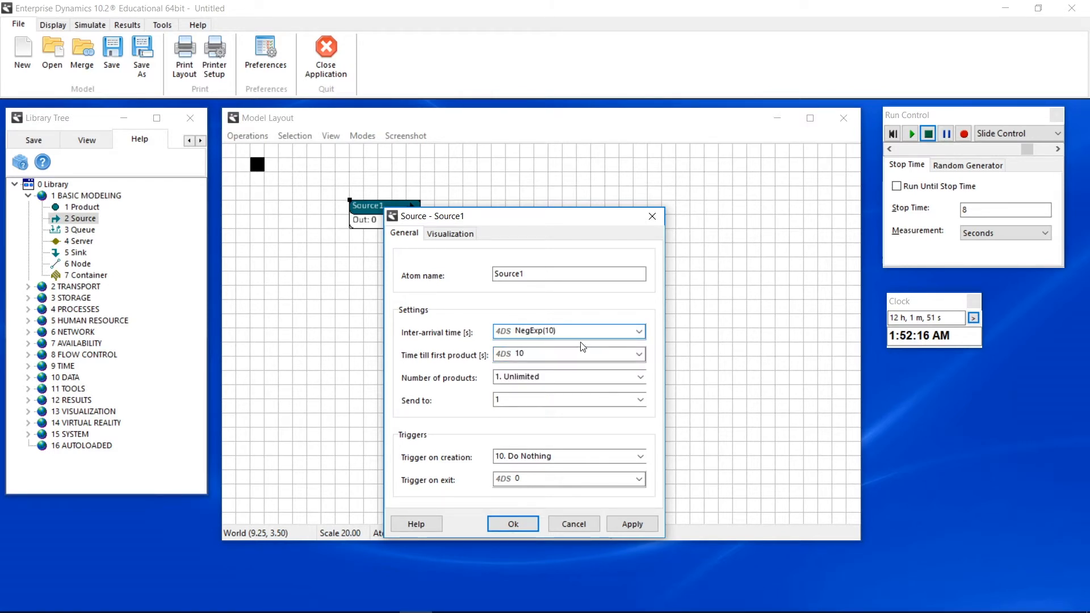
double_click(565, 331)
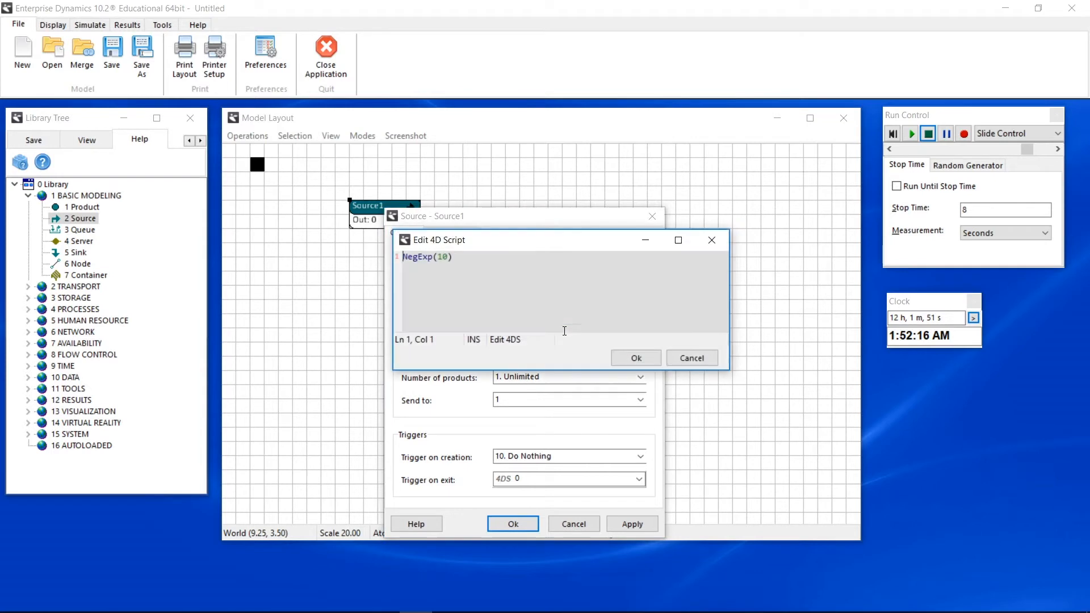
click(448, 260)
key(BackSpace)
text(5)
click(632, 358)
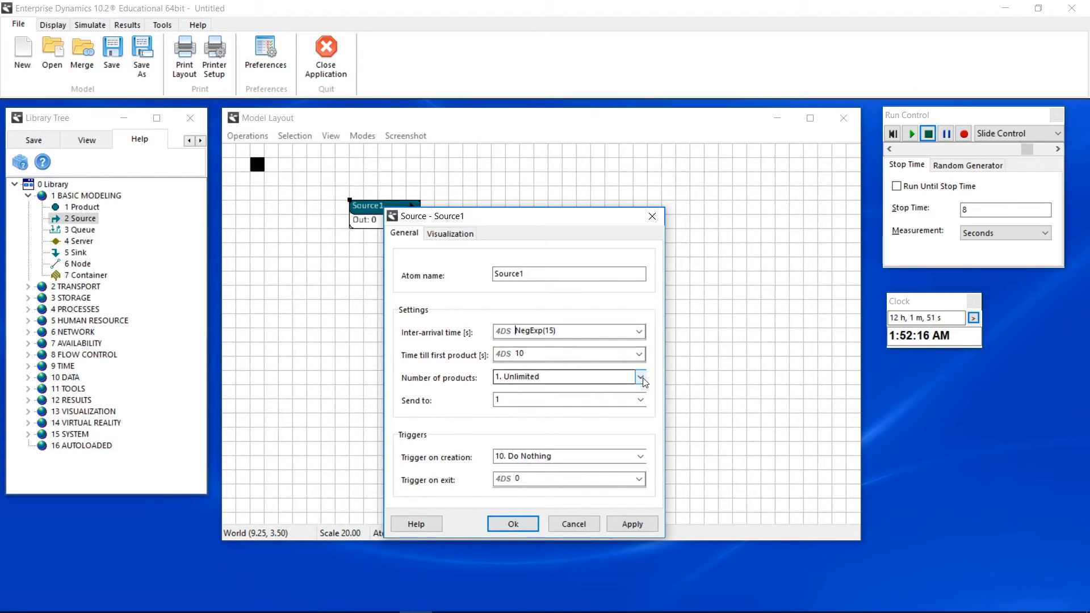
Check the options for the source's number of products, keep it unlimited, and accept the source settings.
click(640, 378)
click(641, 378)
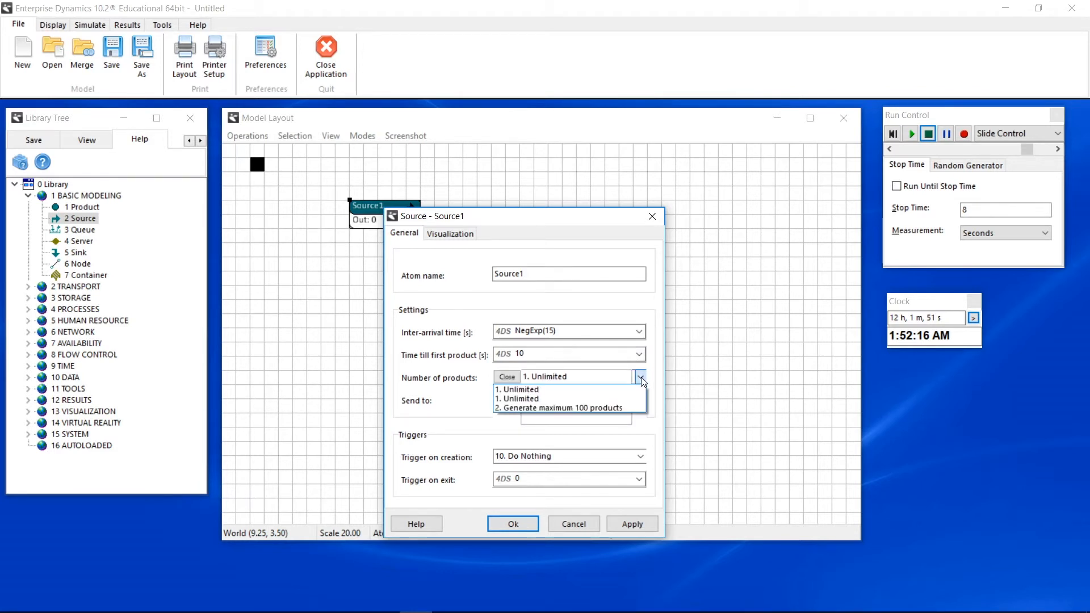
click(507, 377)
click(519, 523)
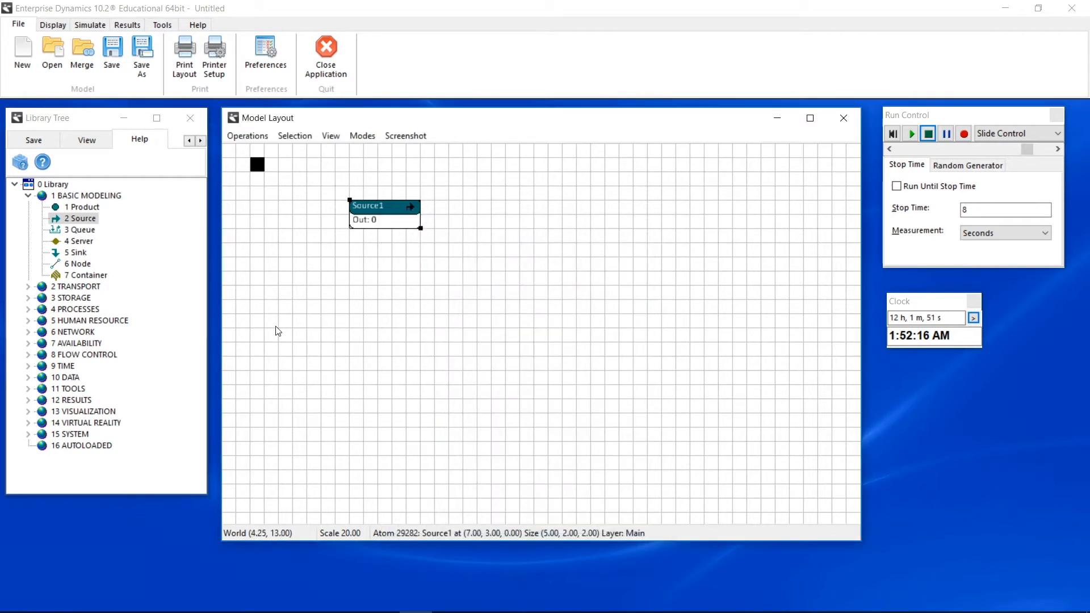
Add a Queue atom beside the source at about (14, 3) and accept it with the Fifo (First In First Out) discipline.
drag(89, 233, 452, 202)
double_click(482, 212)
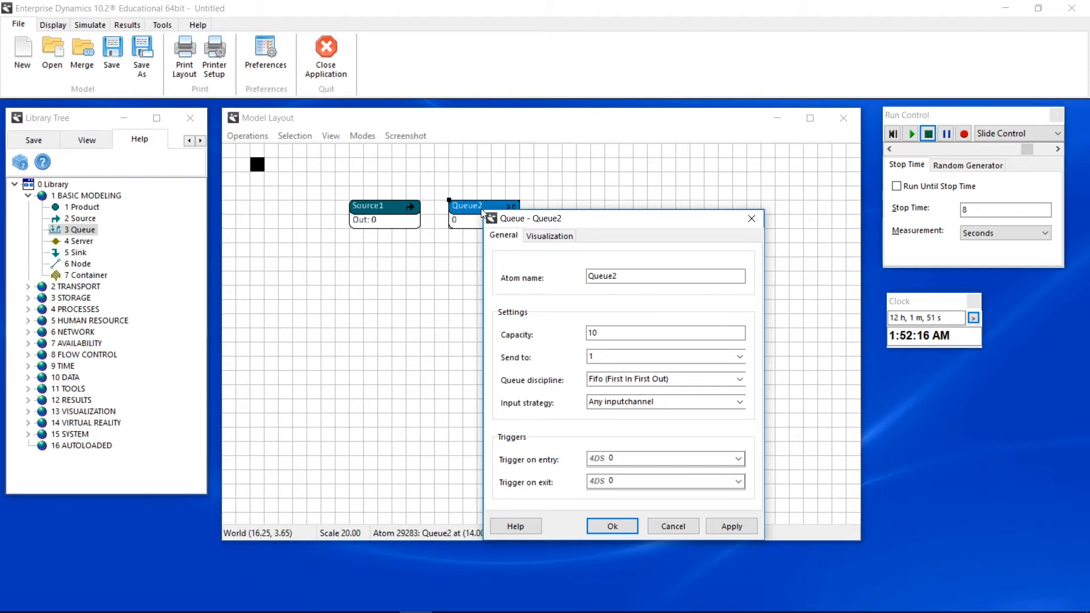
click(739, 379)
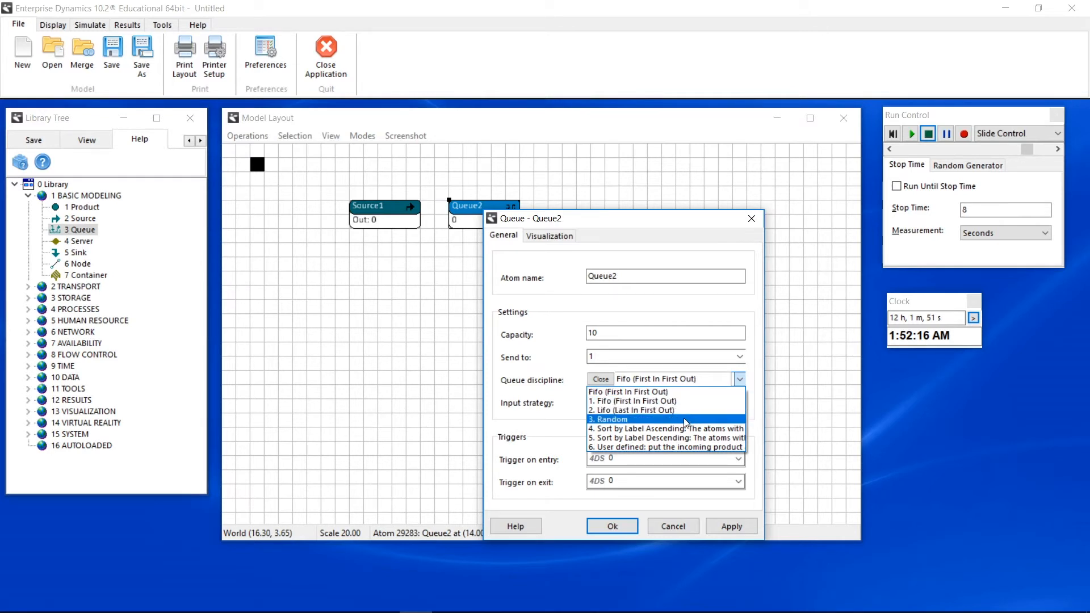
click(675, 392)
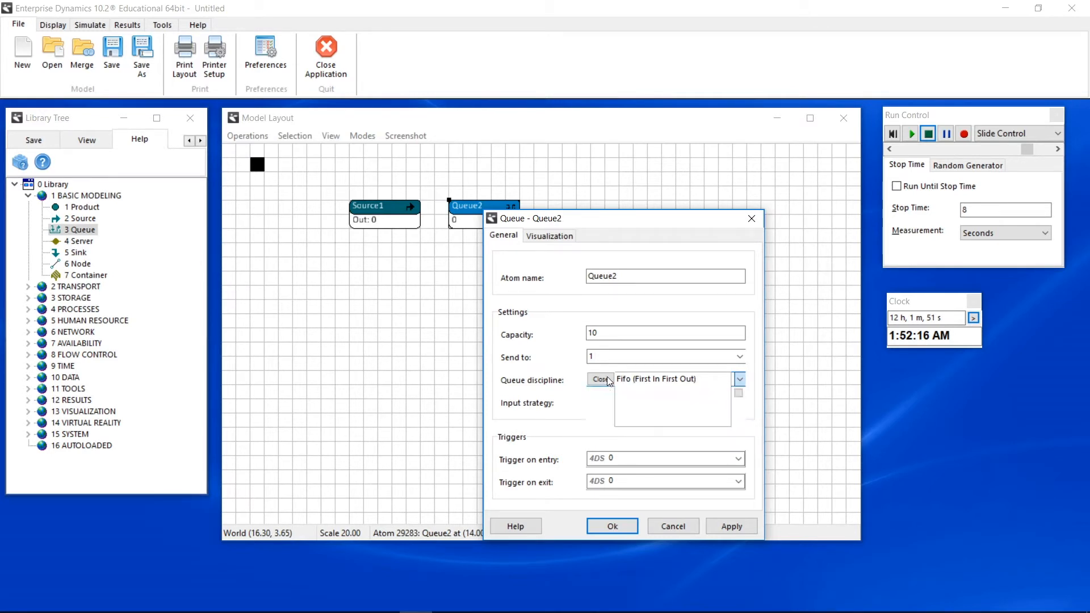
click(613, 526)
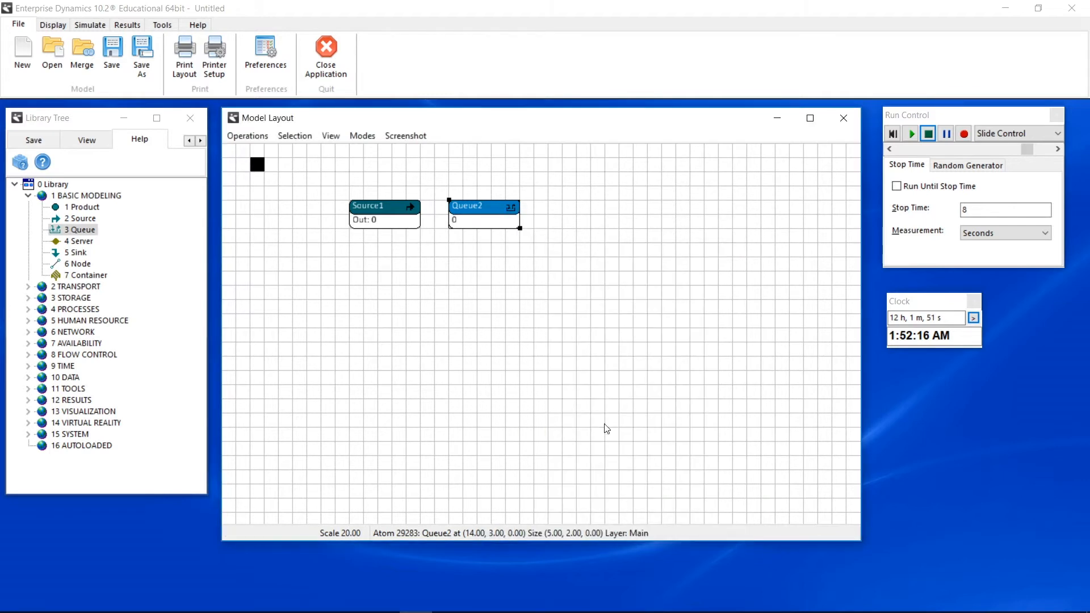
Add a Server atom beside the queue at about (21, 3) and open its settings.
drag(80, 240, 590, 222)
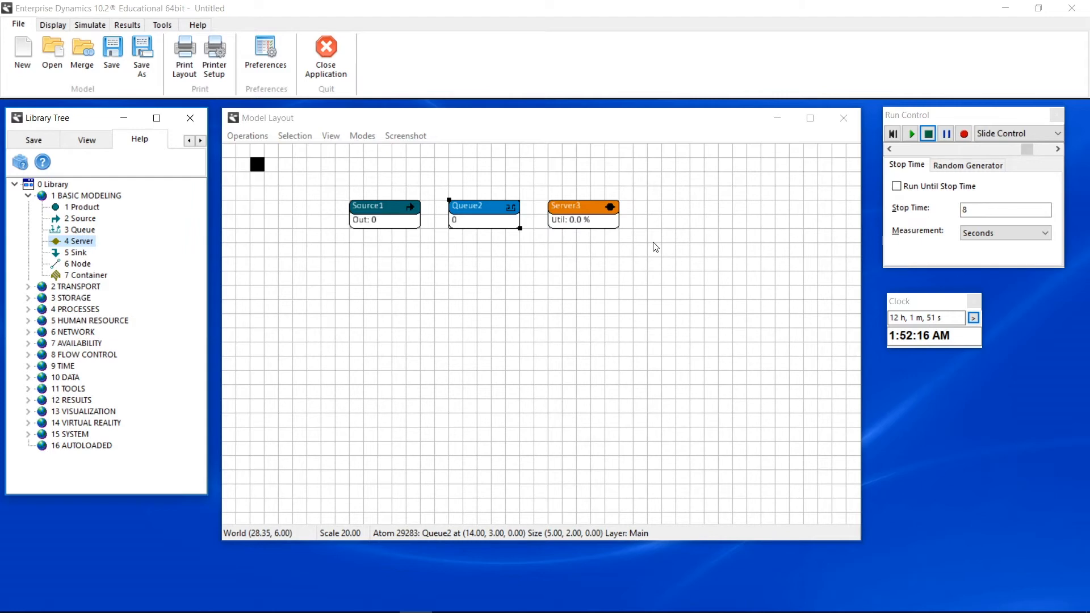
click(575, 206)
double_click(575, 206)
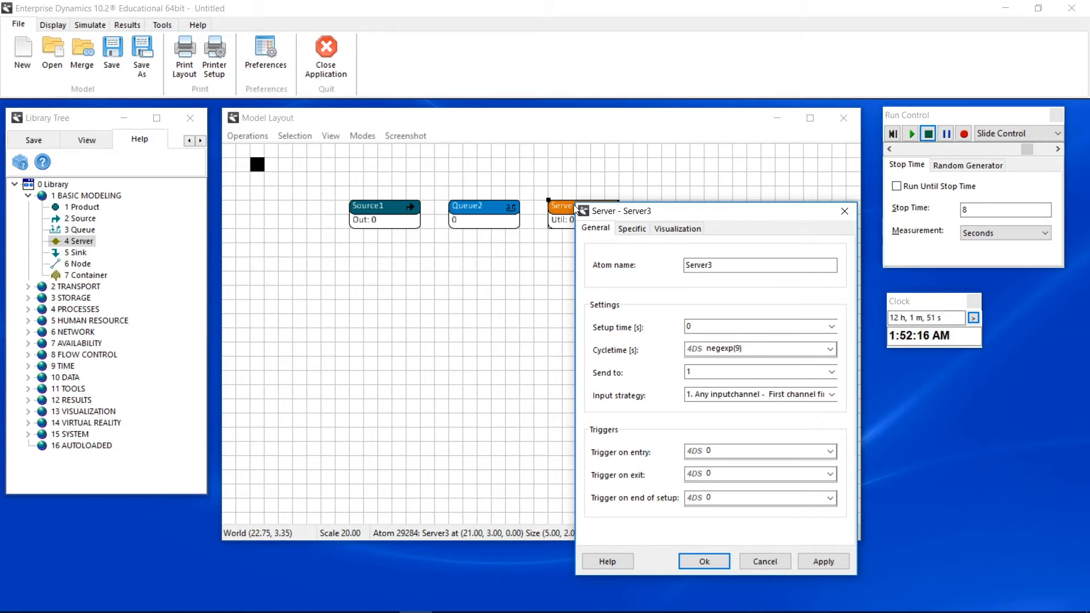
Set the server's setup time to fixed intervals, with every 10th product having a setup time of 5.
click(832, 328)
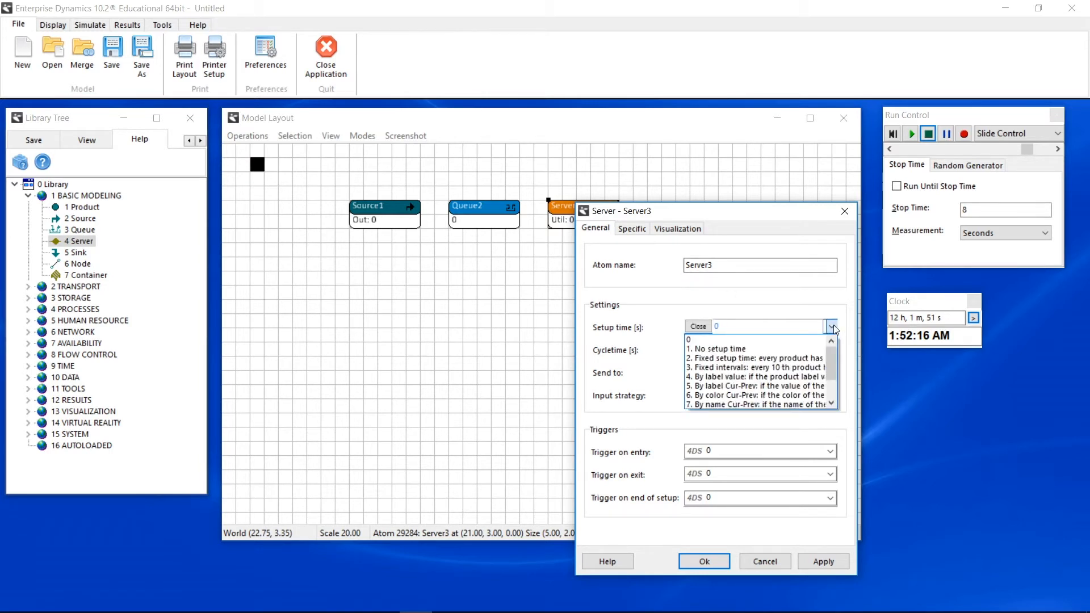
click(774, 368)
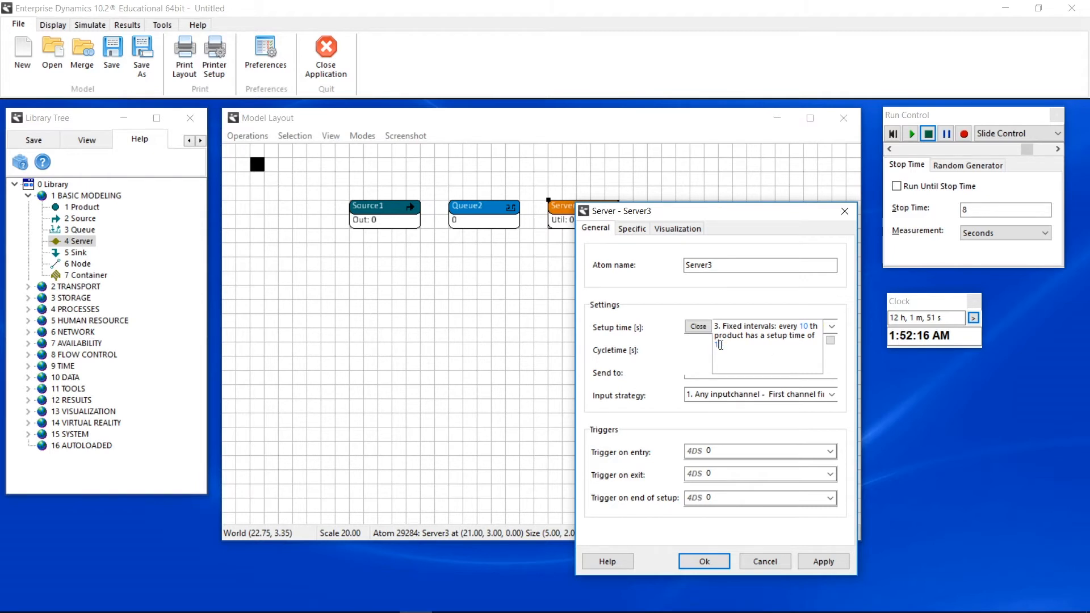
text(5)
Replace the script of the server's setup time with the constant value 5.
click(831, 340)
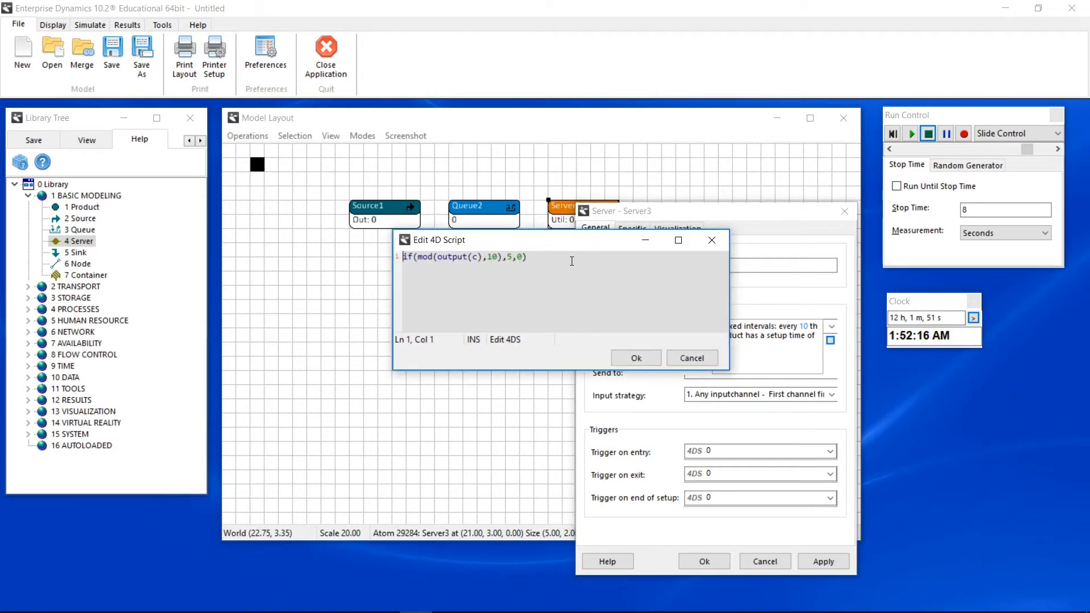
drag(528, 257, 401, 257)
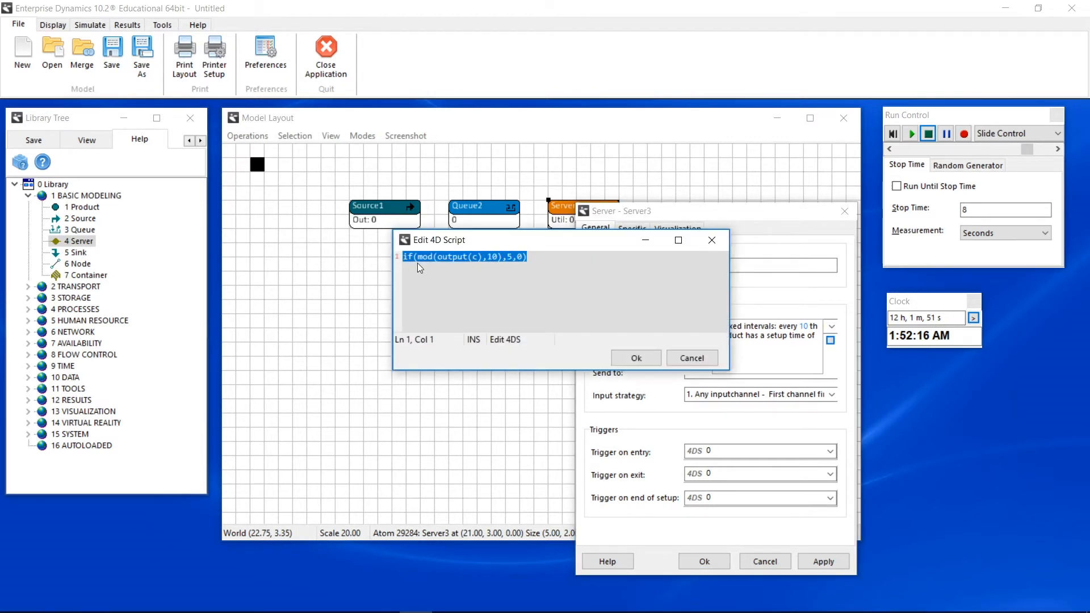
text(5)
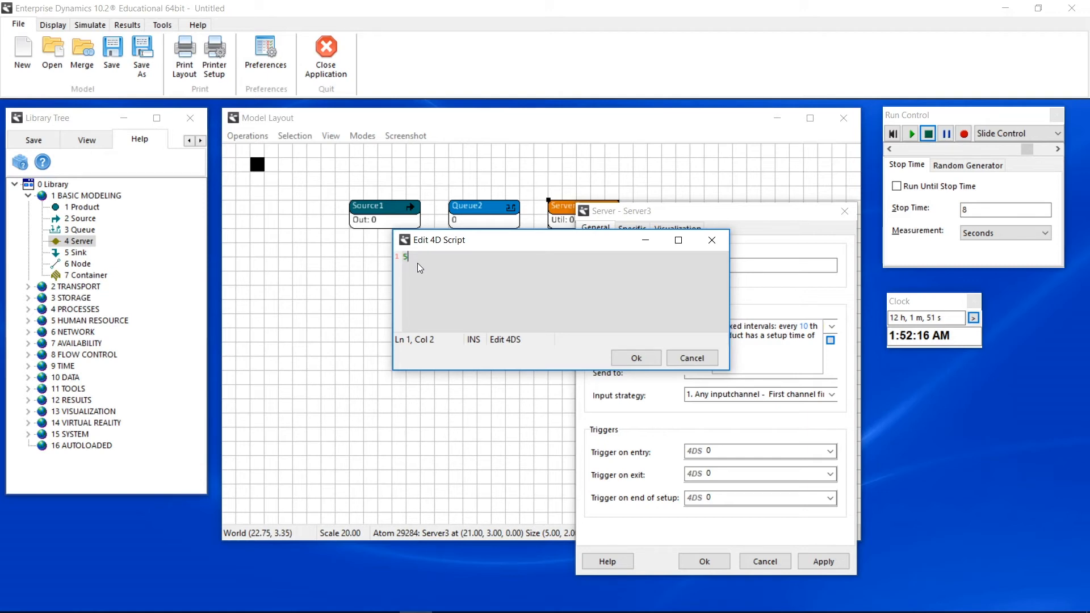
click(643, 359)
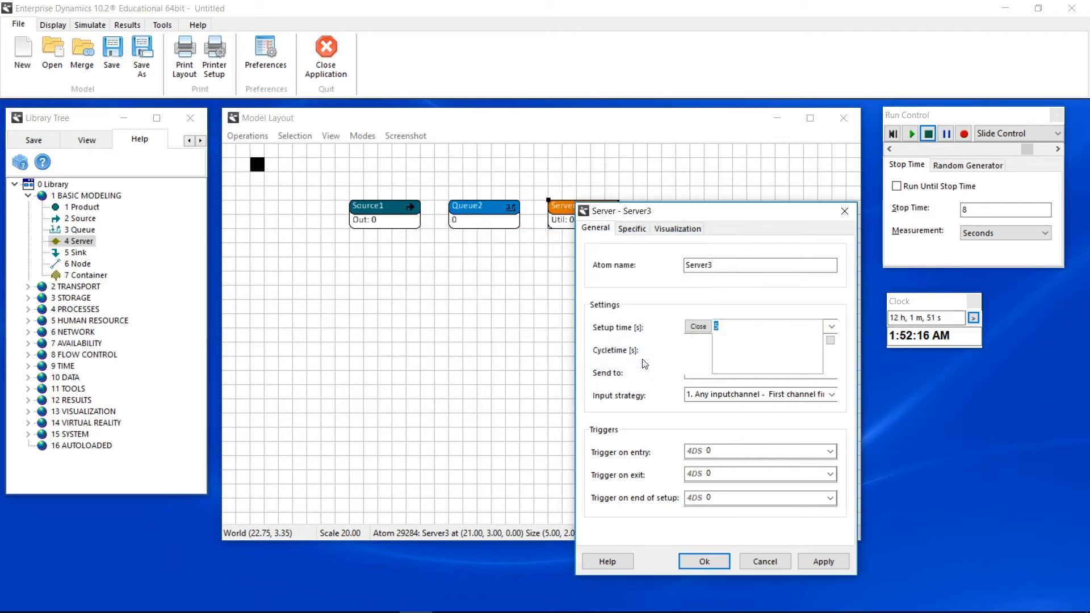
click(697, 326)
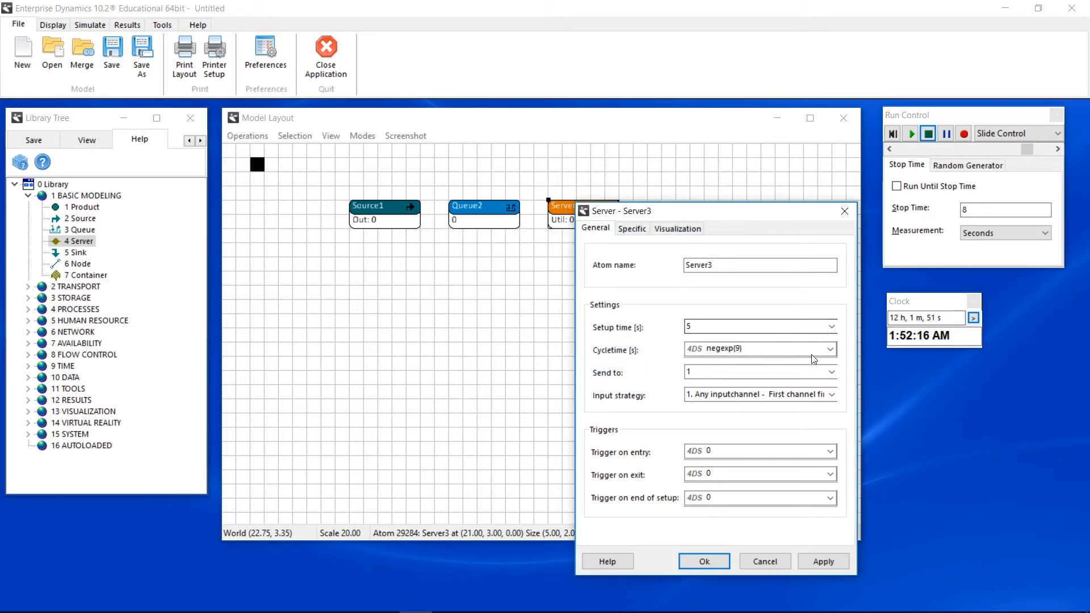
Set the server's cycle time to the predefined distribution Uniform(5, 15).
click(830, 349)
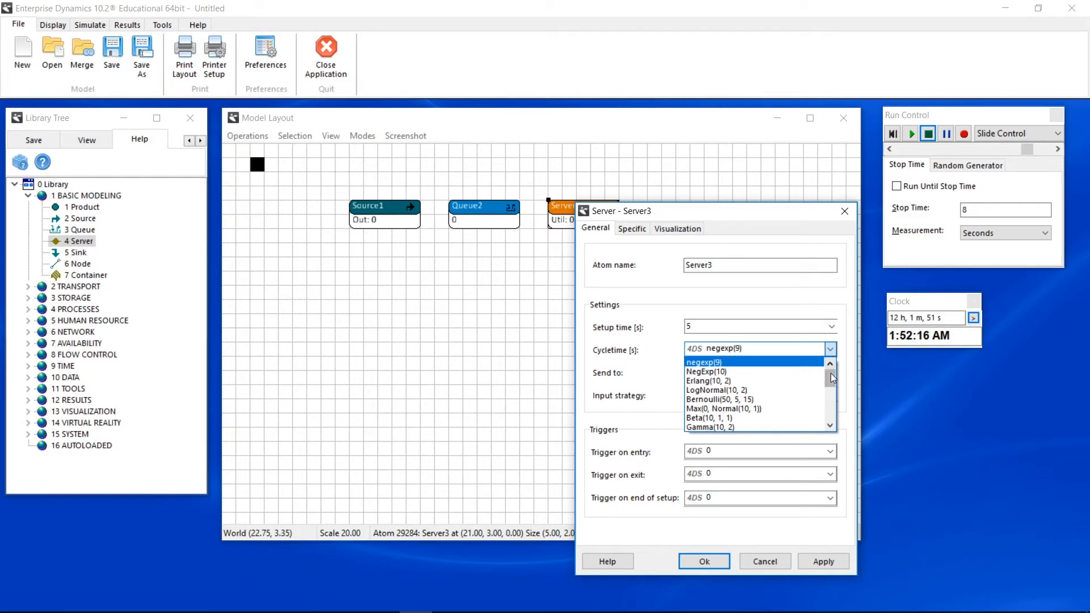
drag(830, 373, 833, 387)
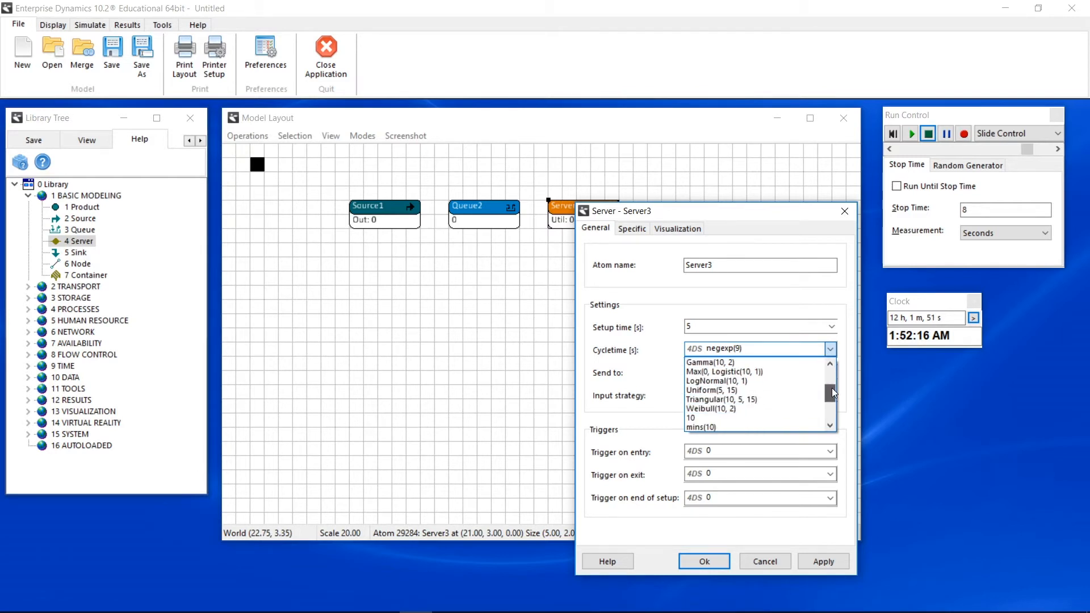
scroll(833, 387, down, 1)
click(784, 375)
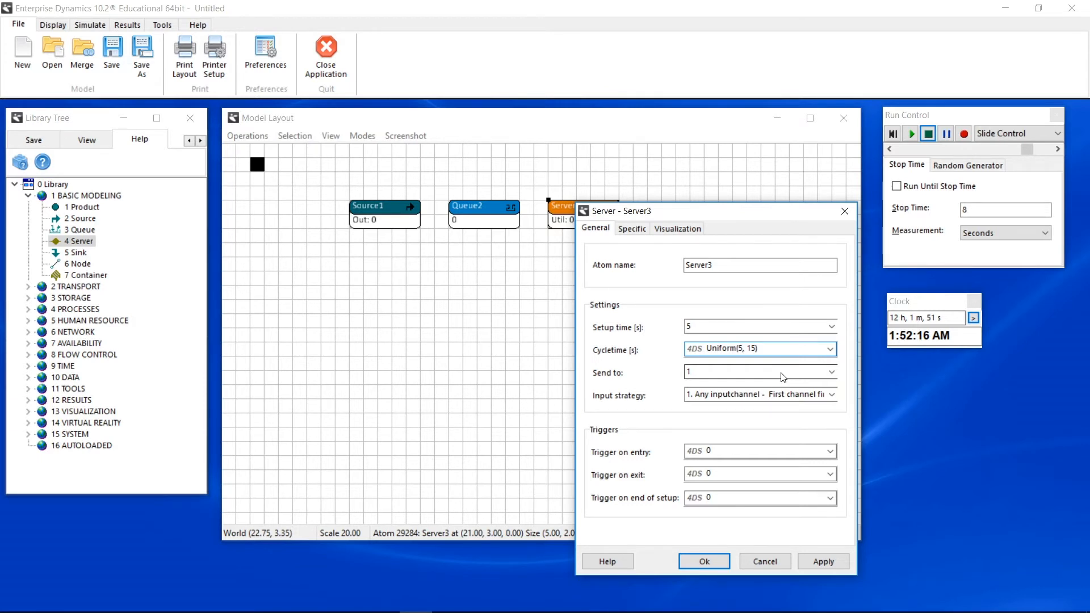
Open the script of the server's cycle time and look up the help page for the Uniform function.
double_click(769, 351)
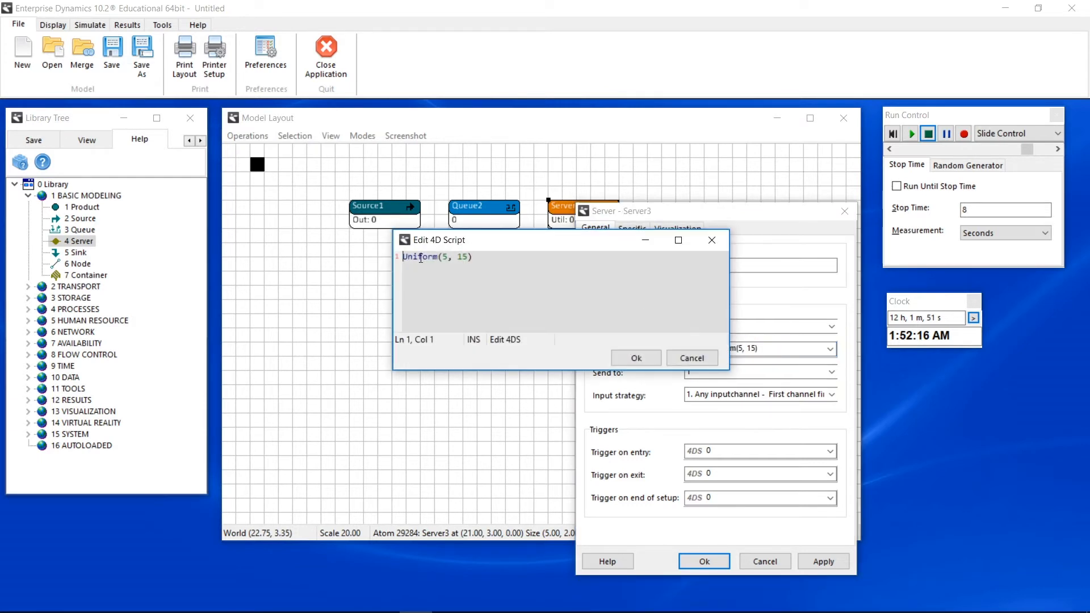
click(422, 259)
key(F1)
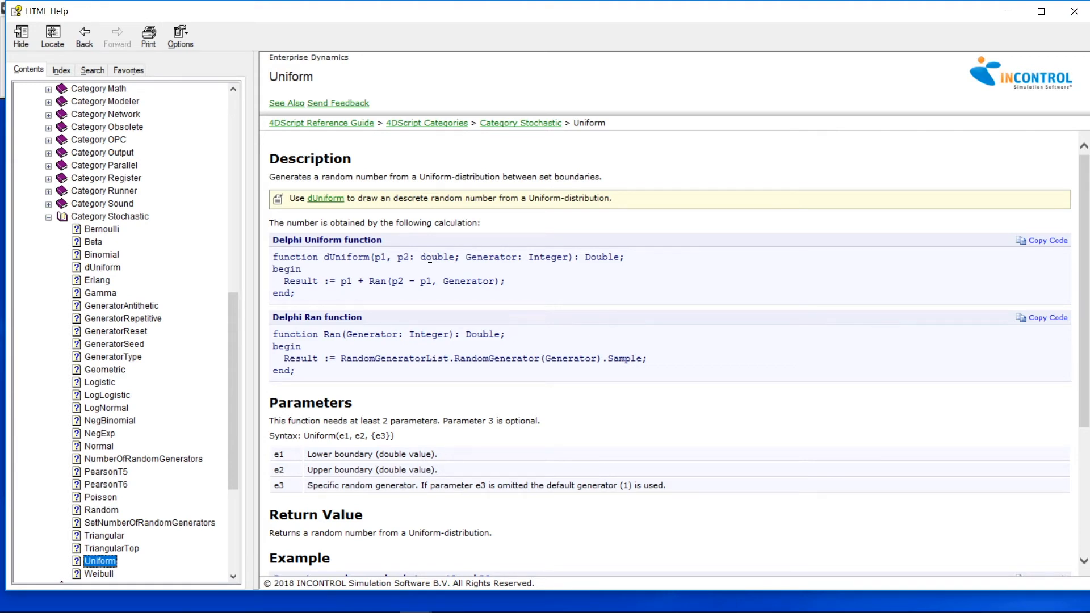
Close the Uniform help page and script, and set the server's cycle time to the predefined distribution Max(0, Normal(10, 1)).
click(1074, 11)
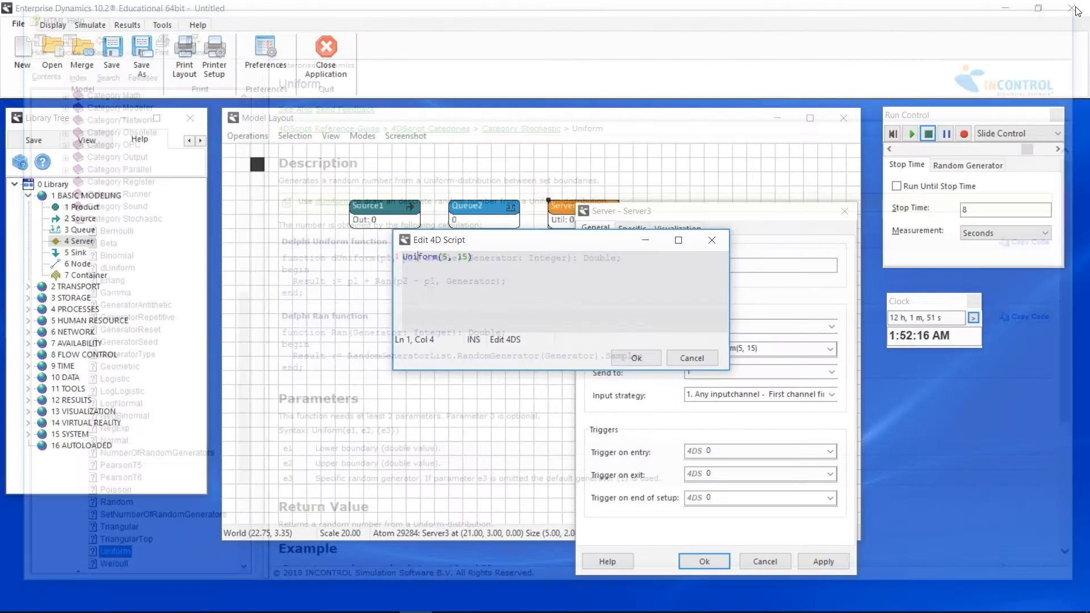
click(636, 358)
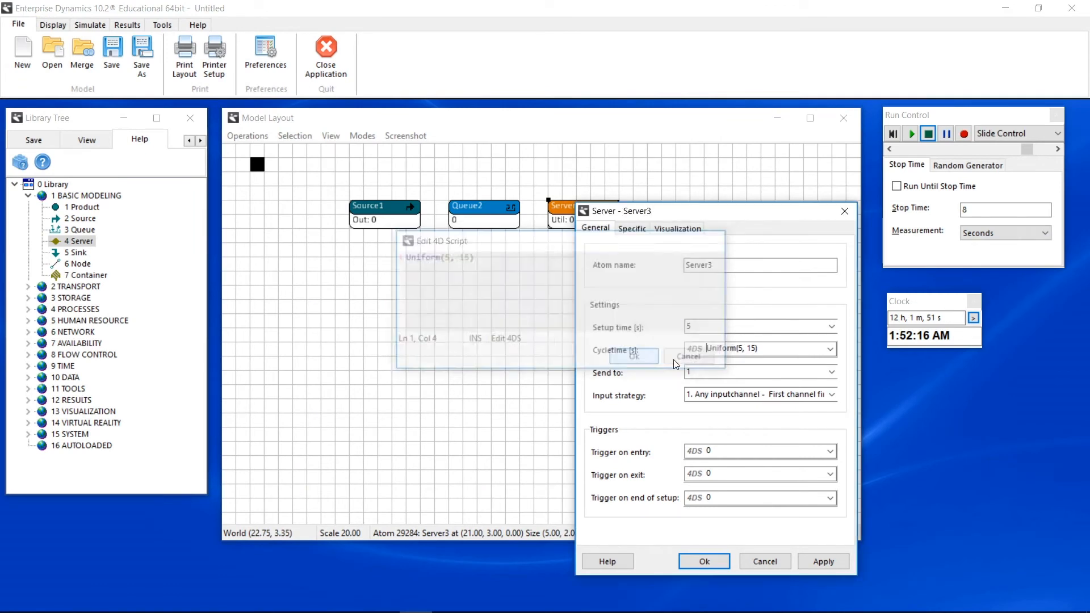
click(831, 350)
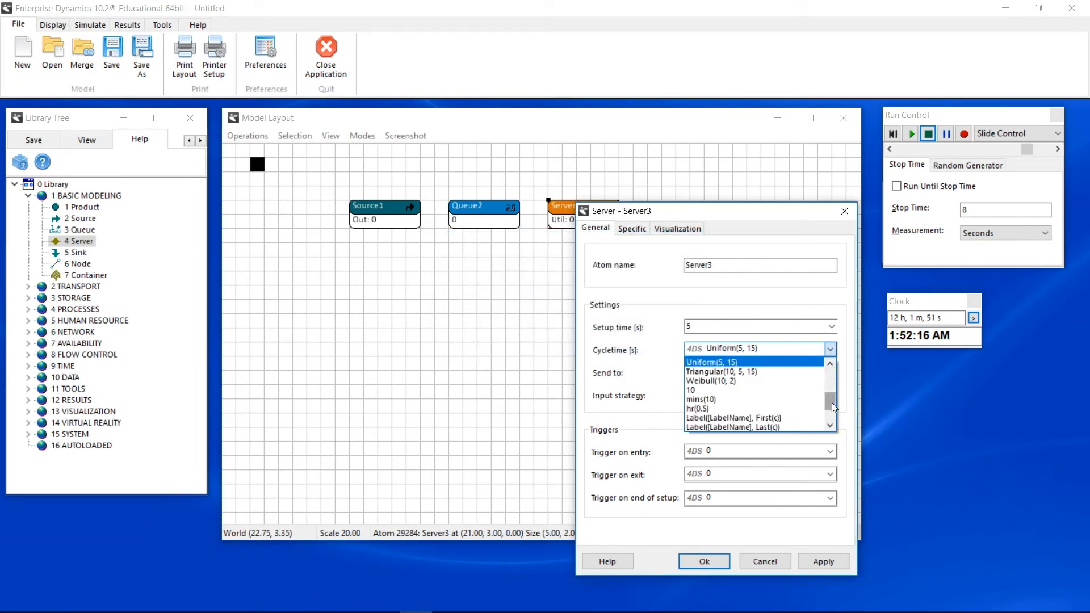
scroll(832, 399, up, 1)
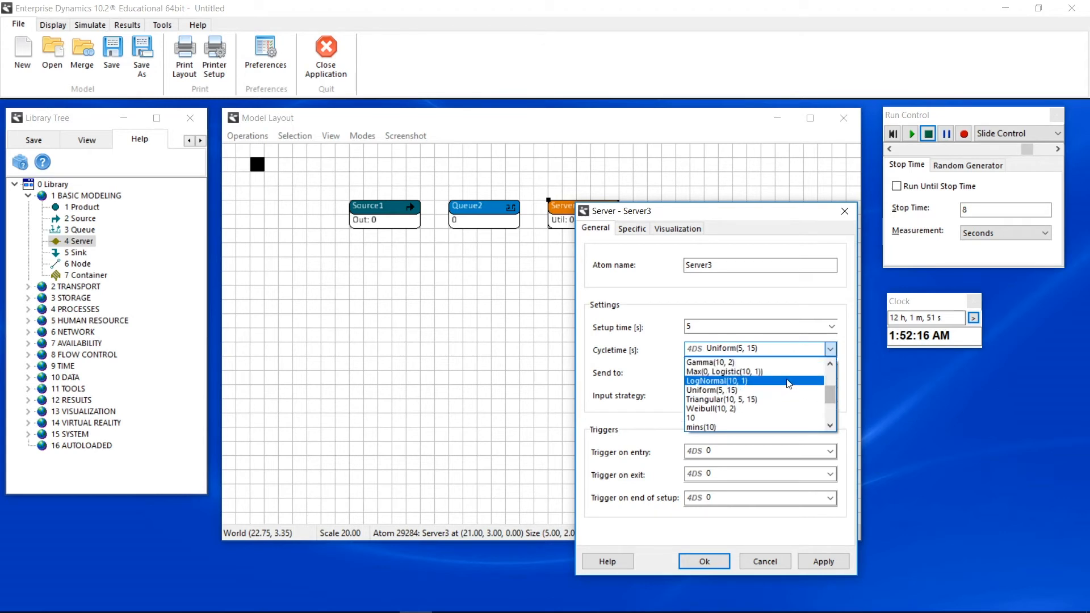
drag(827, 392, 827, 385)
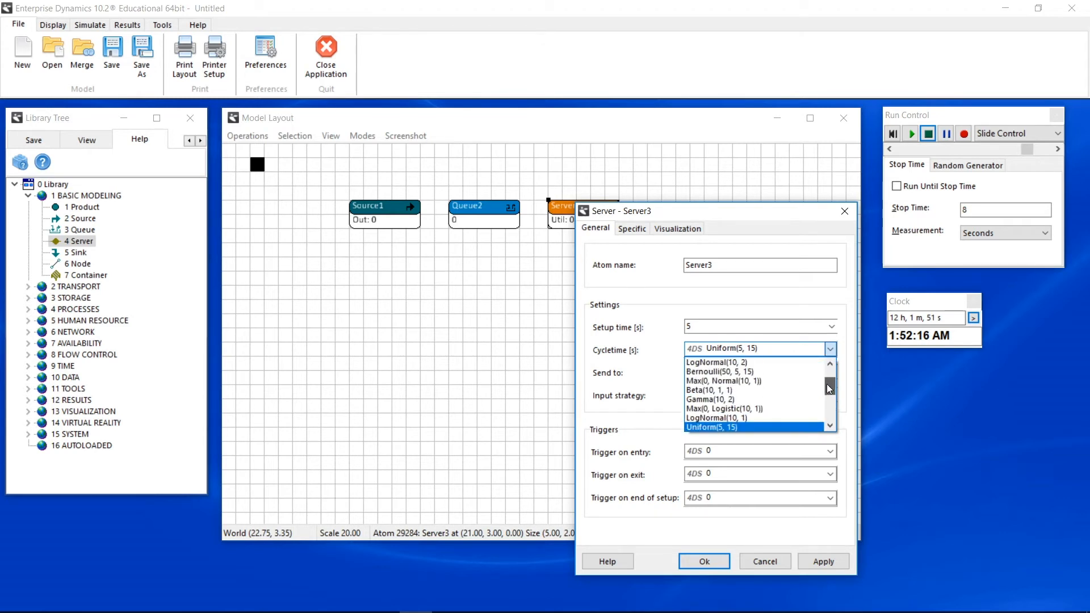
click(798, 381)
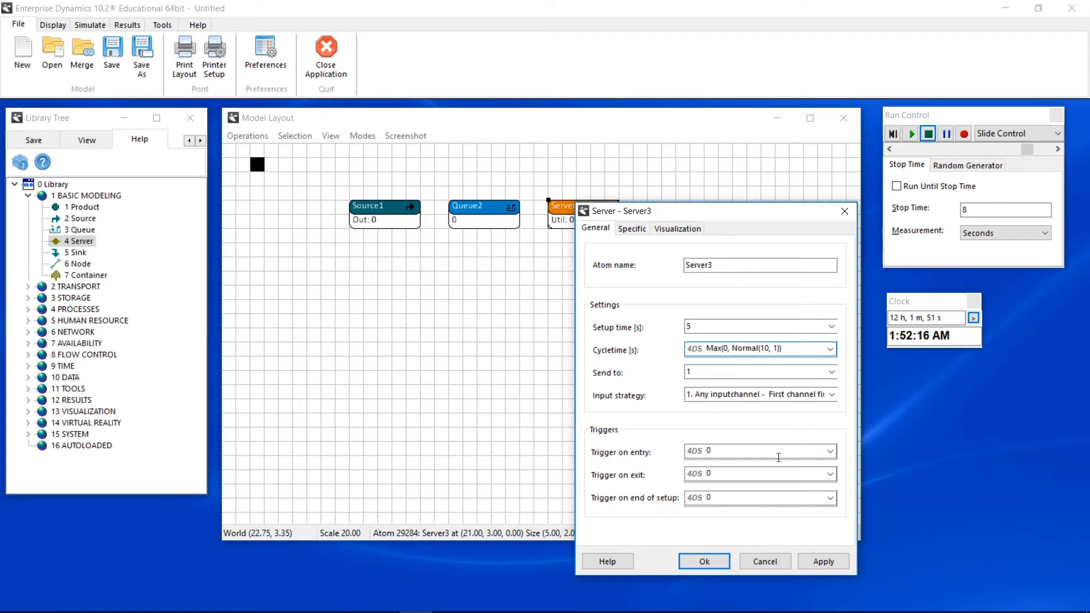
click(716, 561)
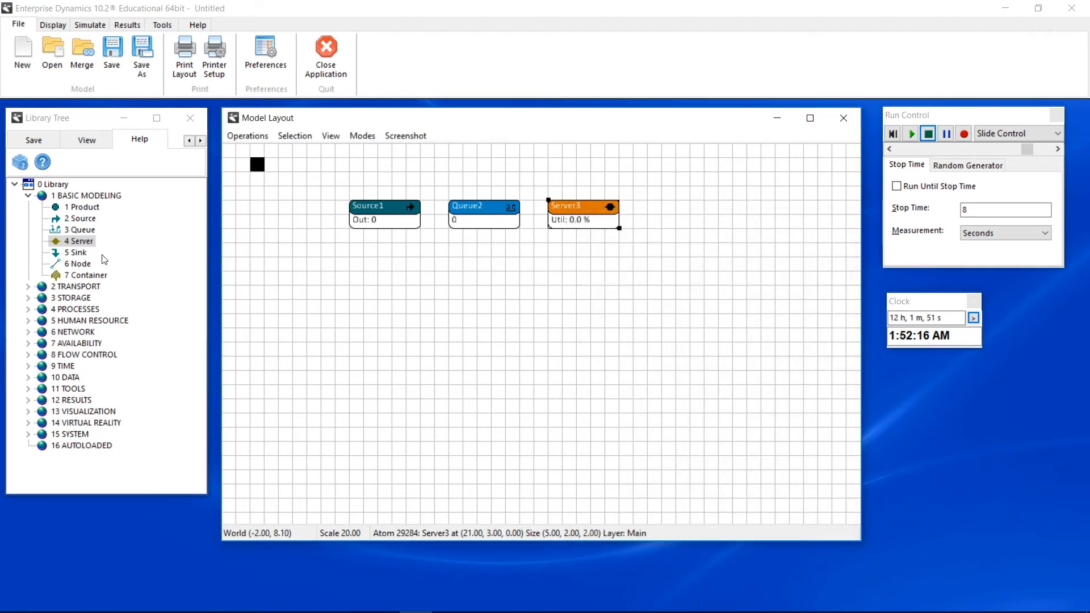
Add a Sink to the model layout just after the server and accept its default settings.
drag(76, 252, 659, 210)
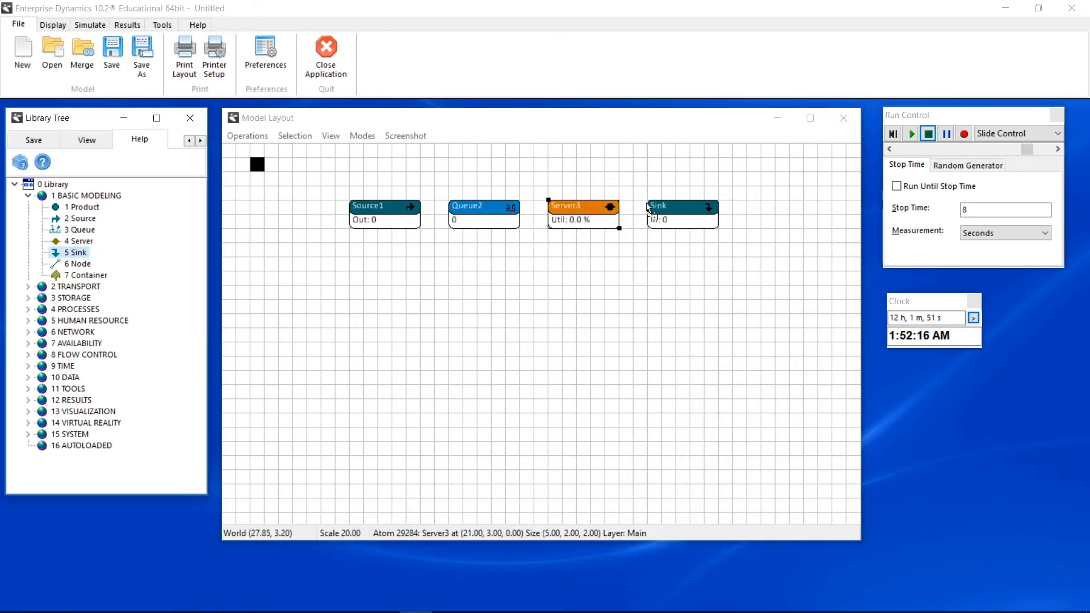
double_click(690, 214)
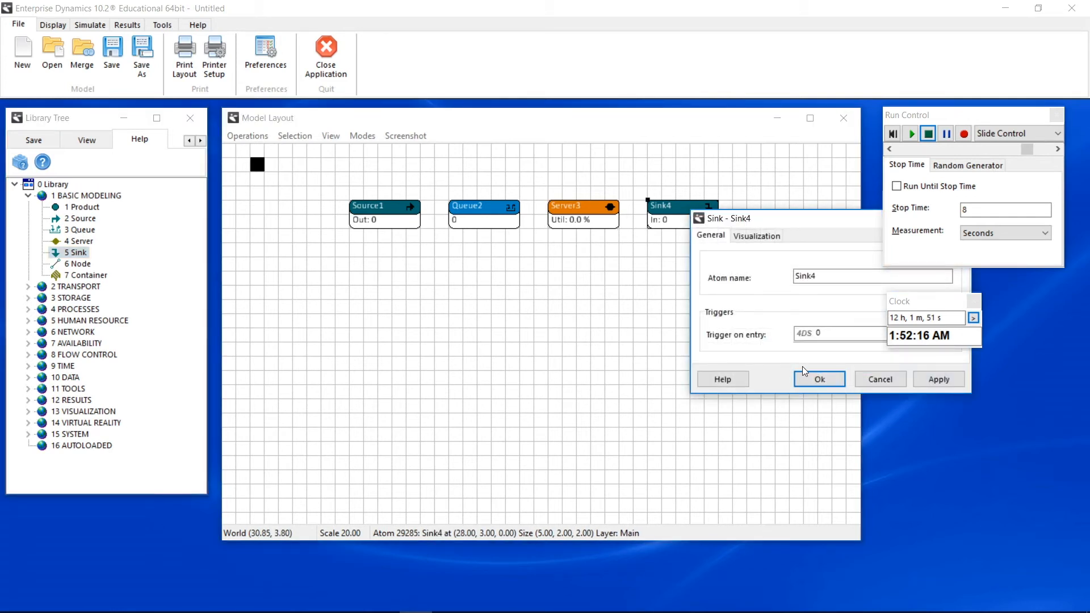
click(821, 379)
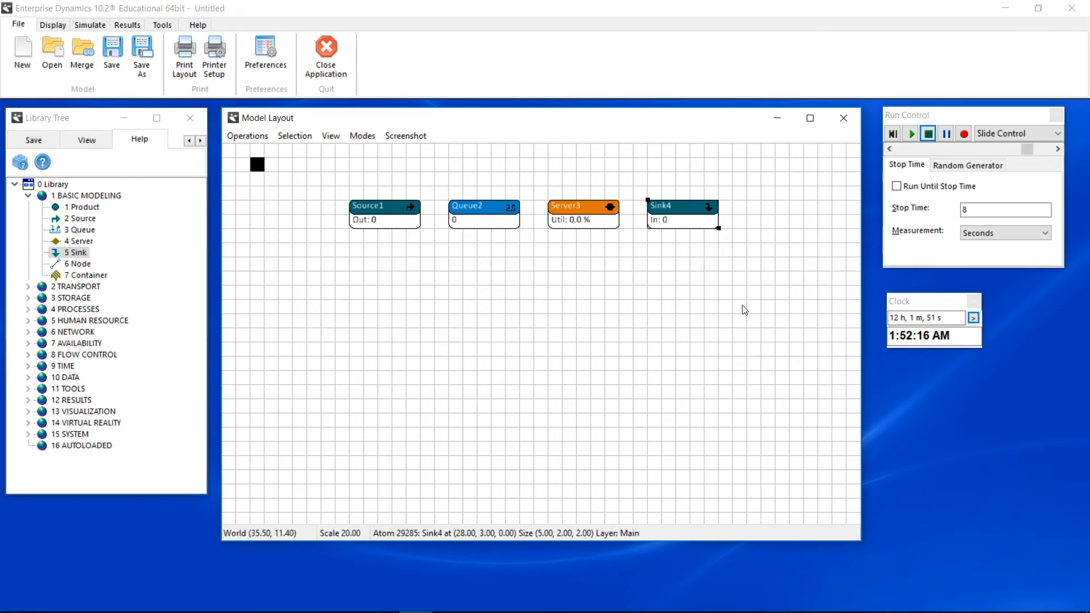
Reset the simulation and change the product's 2D icon to circlered.
click(893, 134)
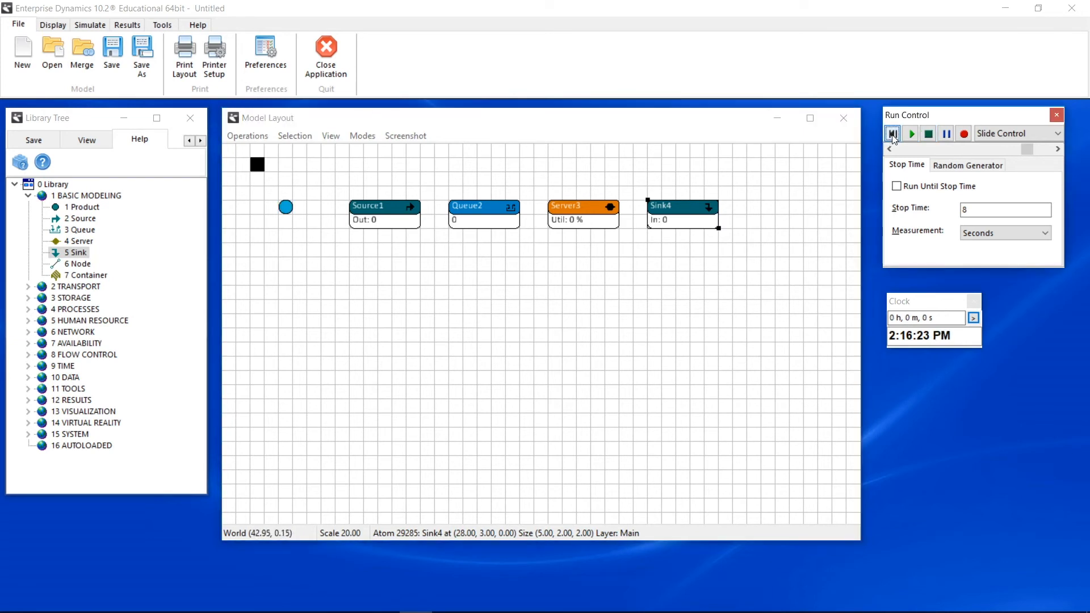
click(287, 207)
double_click(289, 208)
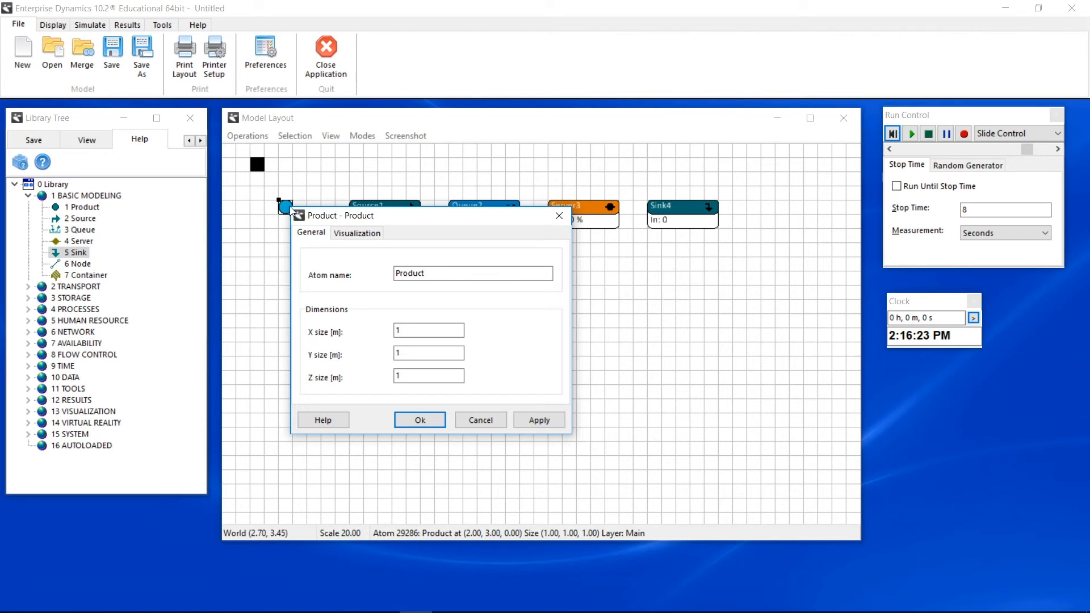
click(357, 234)
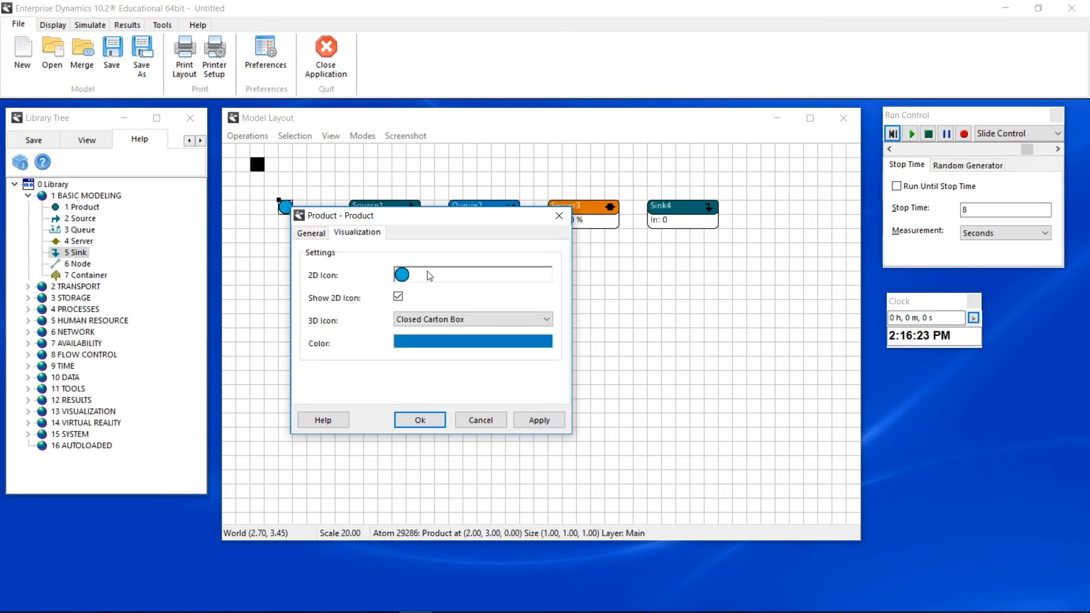
click(444, 278)
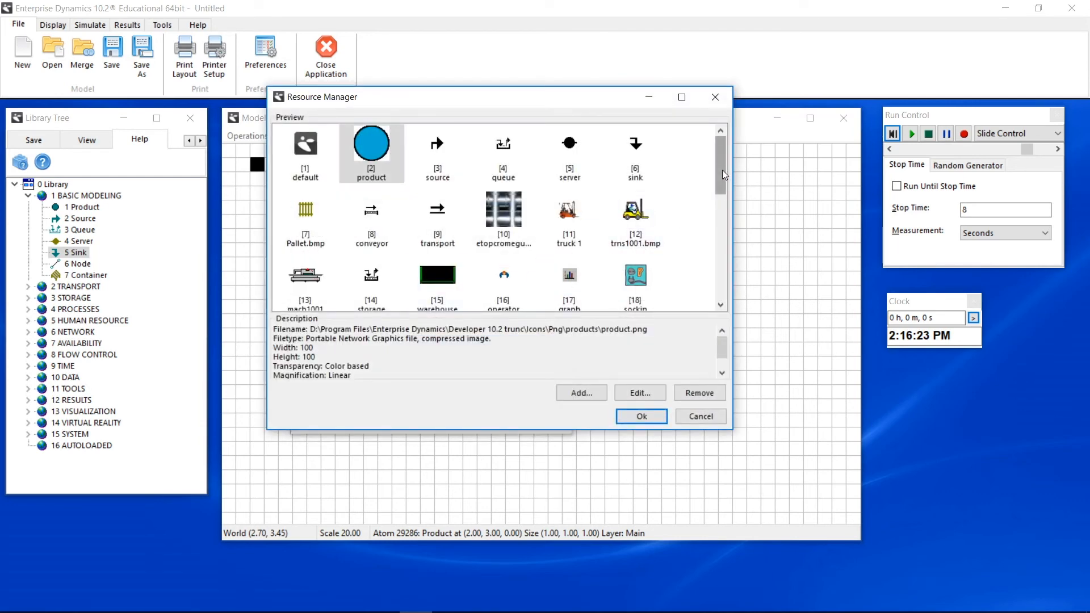
drag(723, 170, 724, 196)
click(504, 249)
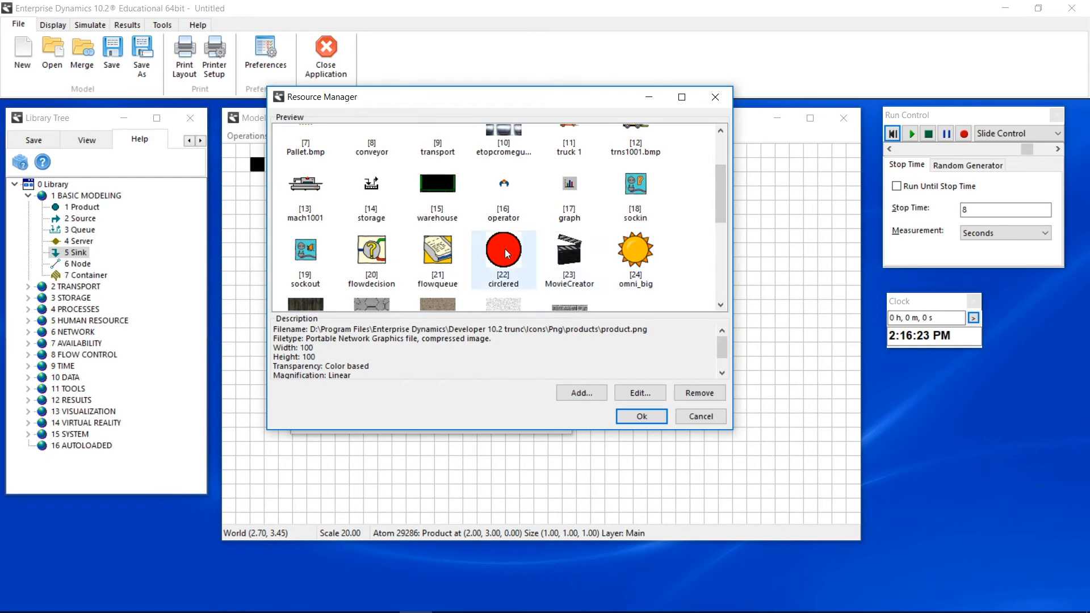
click(655, 416)
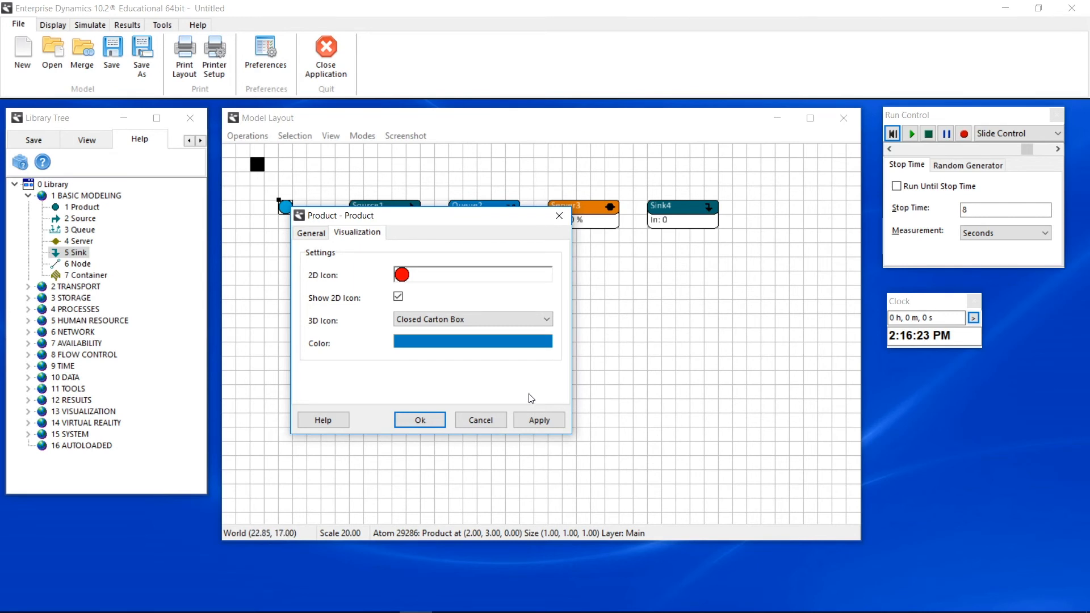
click(420, 421)
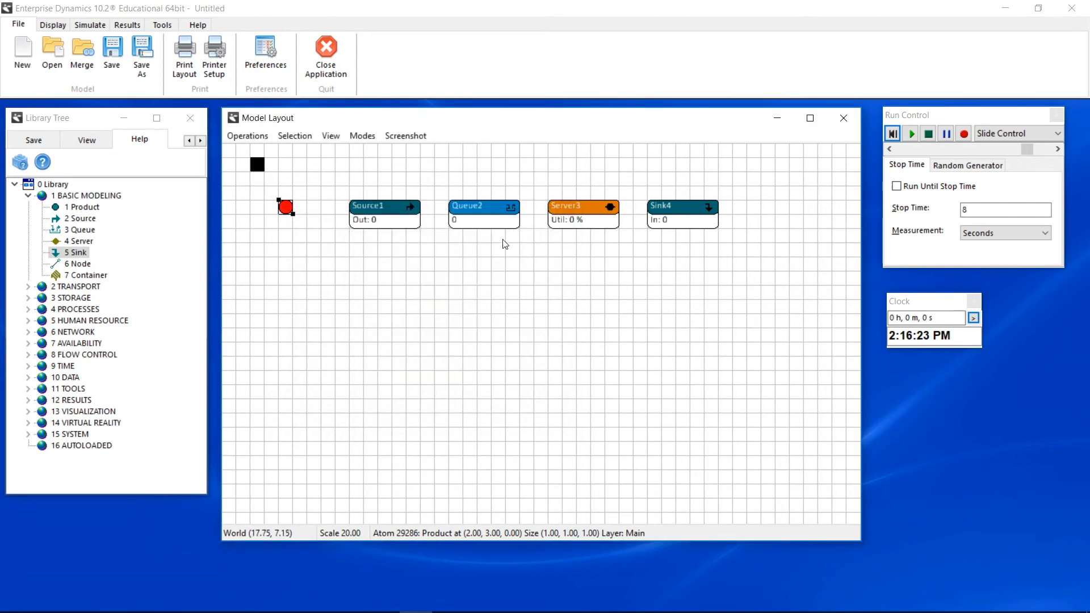
Set the queue's exit trigger to Icon(i) := IconByName([circlegreen]) and run the simulation.
double_click(493, 206)
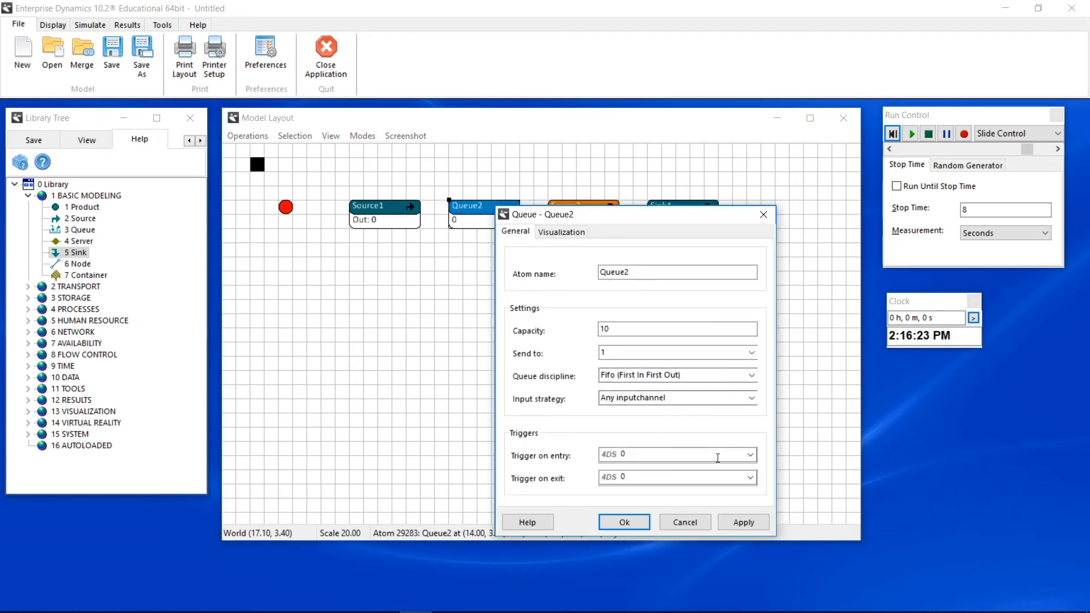
click(752, 475)
click(644, 536)
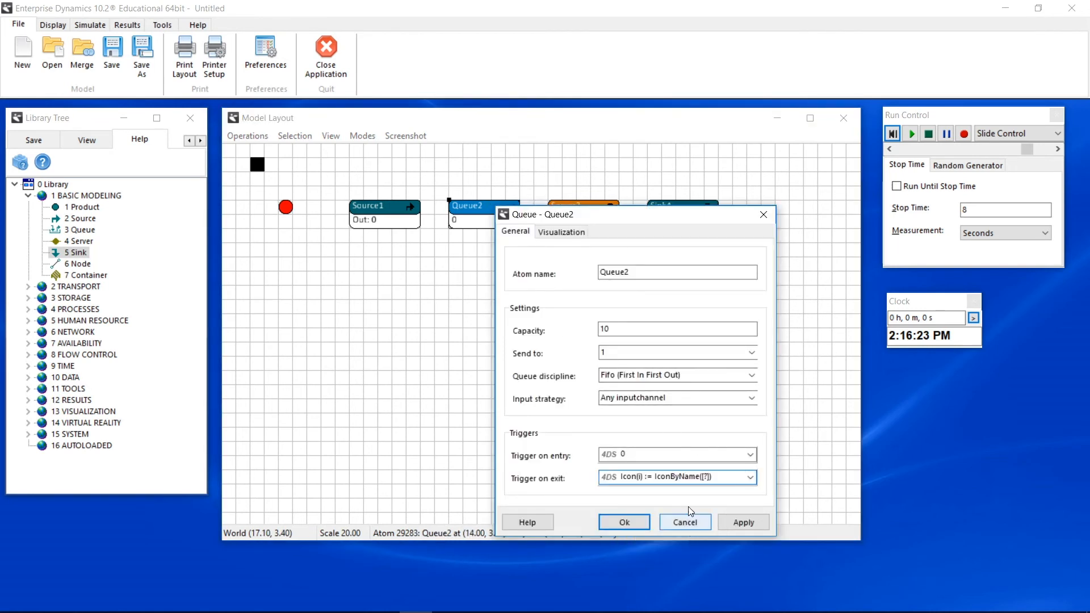
click(519, 259)
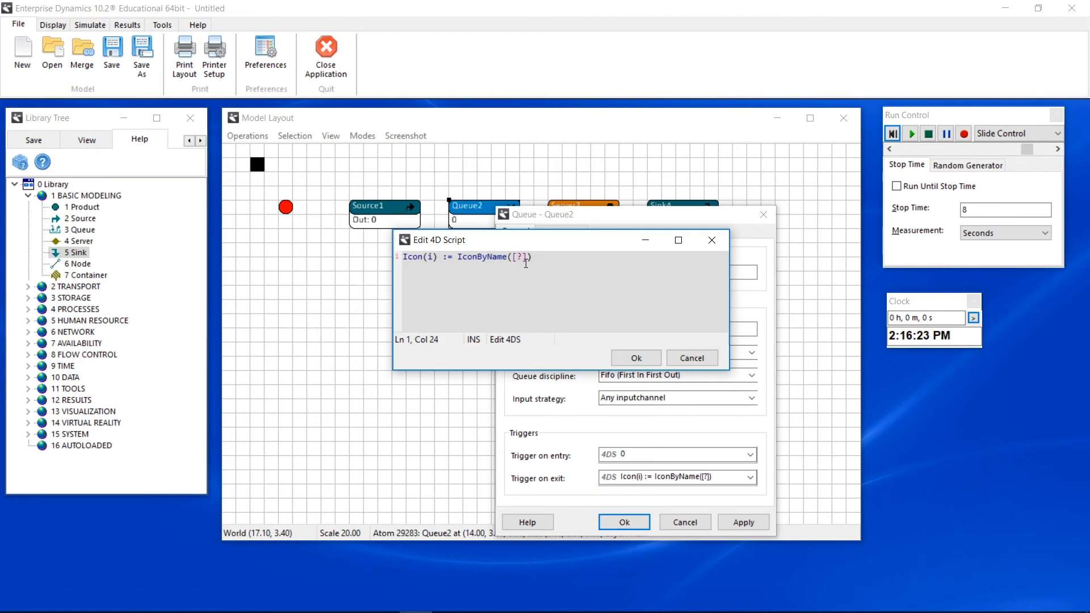
key(Delete)
text(circlegreen)
click(636, 358)
click(624, 522)
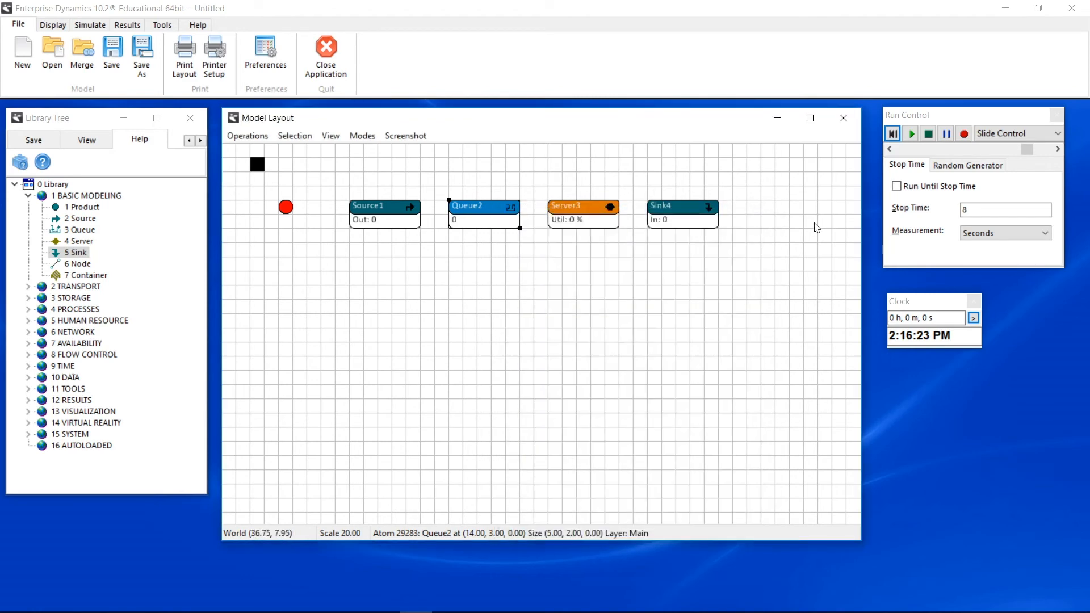
click(912, 133)
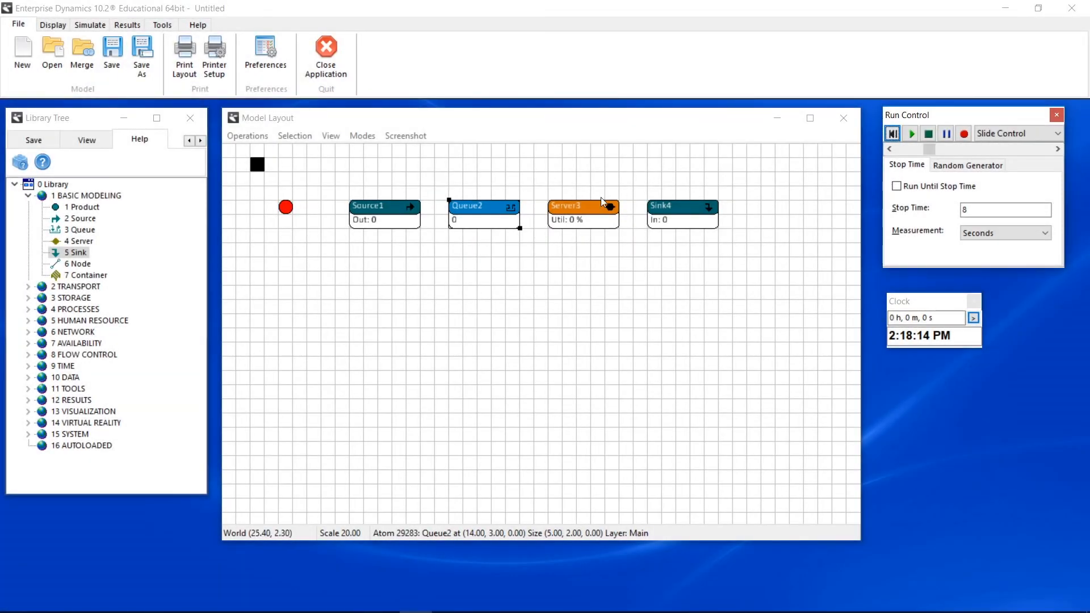
Duplicate Server3, place the copy directly beneath it, and add a new Server from the library below the copy.
click(591, 214)
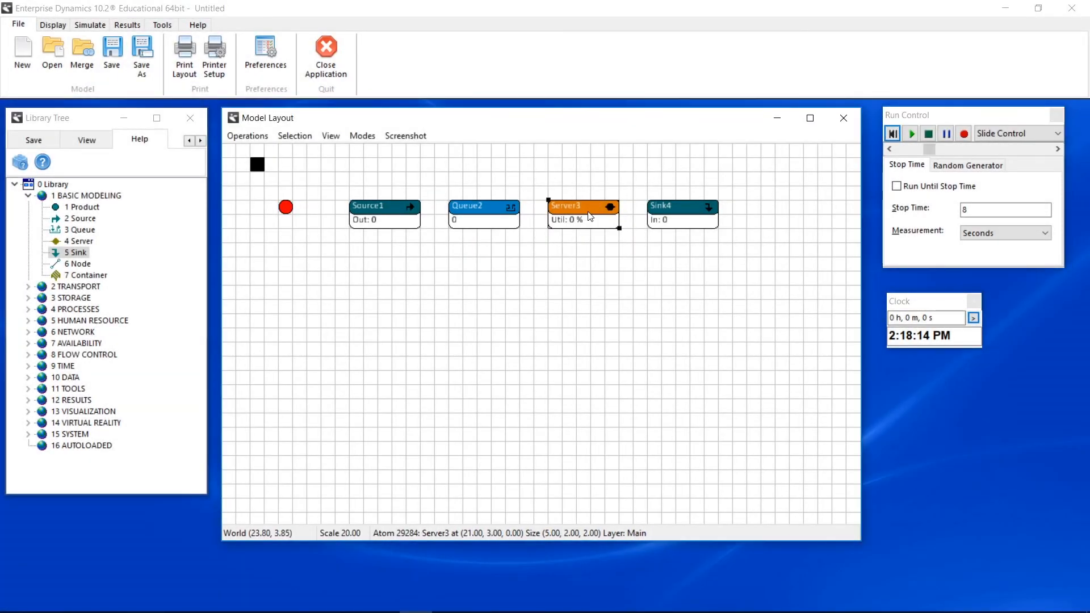
key(ctrl+d)
drag(589, 238, 593, 257)
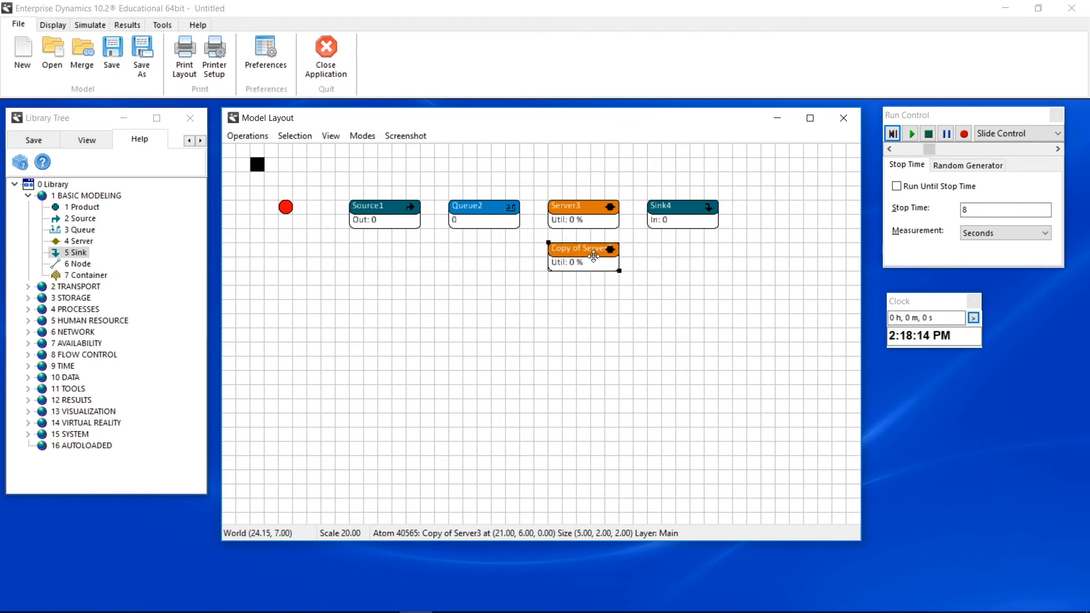
drag(79, 241, 550, 287)
Select all three servers and set their cycle time to NegExp(10) together with Multi edit.
drag(539, 192, 631, 329)
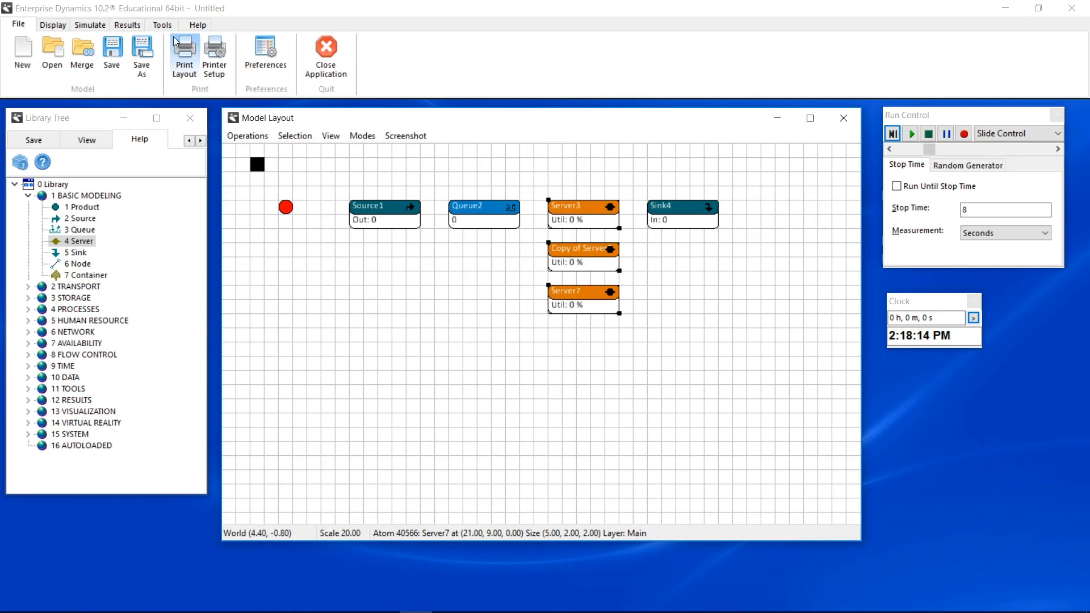
click(163, 24)
click(489, 56)
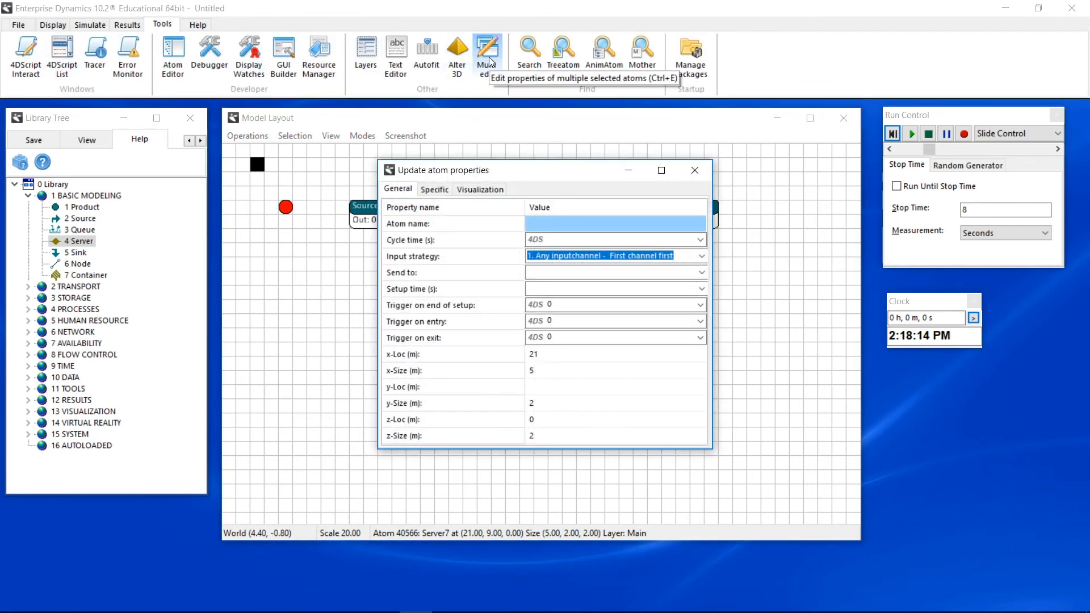
click(636, 239)
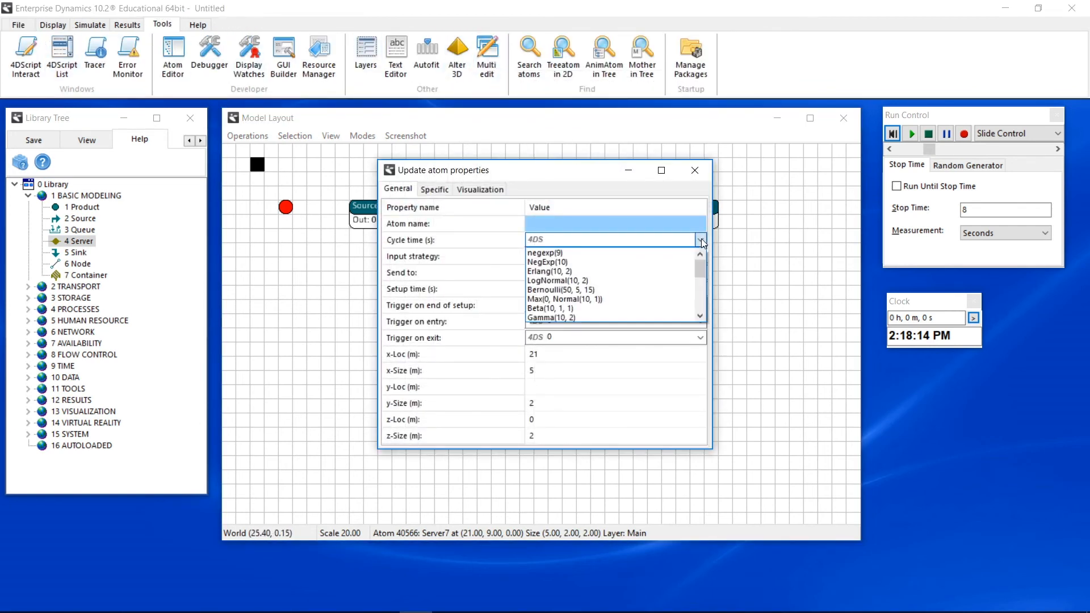
click(642, 262)
click(695, 170)
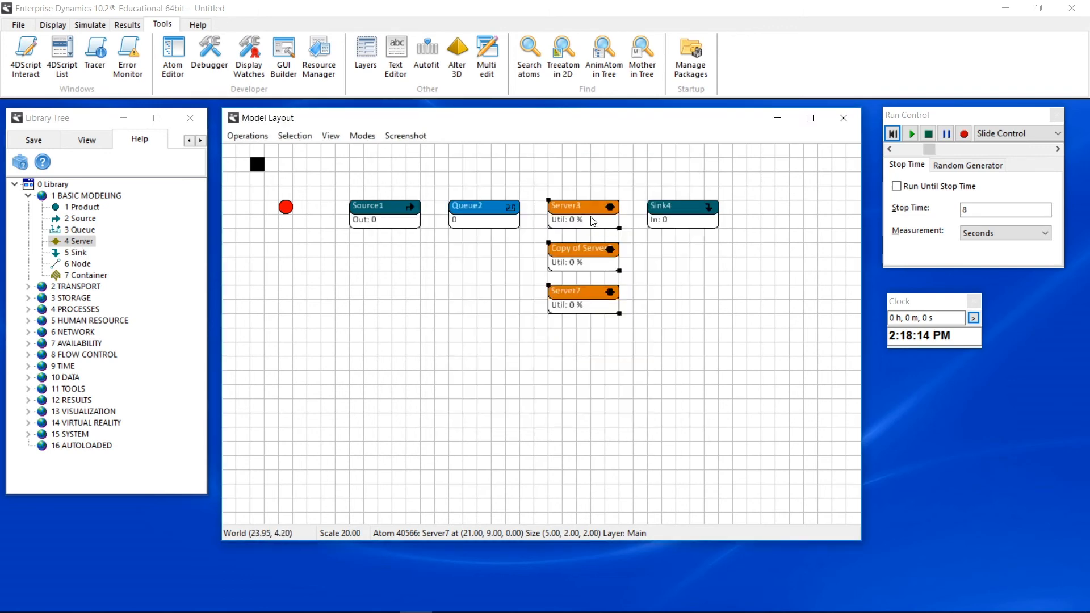
Check the cycle time in Server3's settings and run the simulation.
double_click(593, 221)
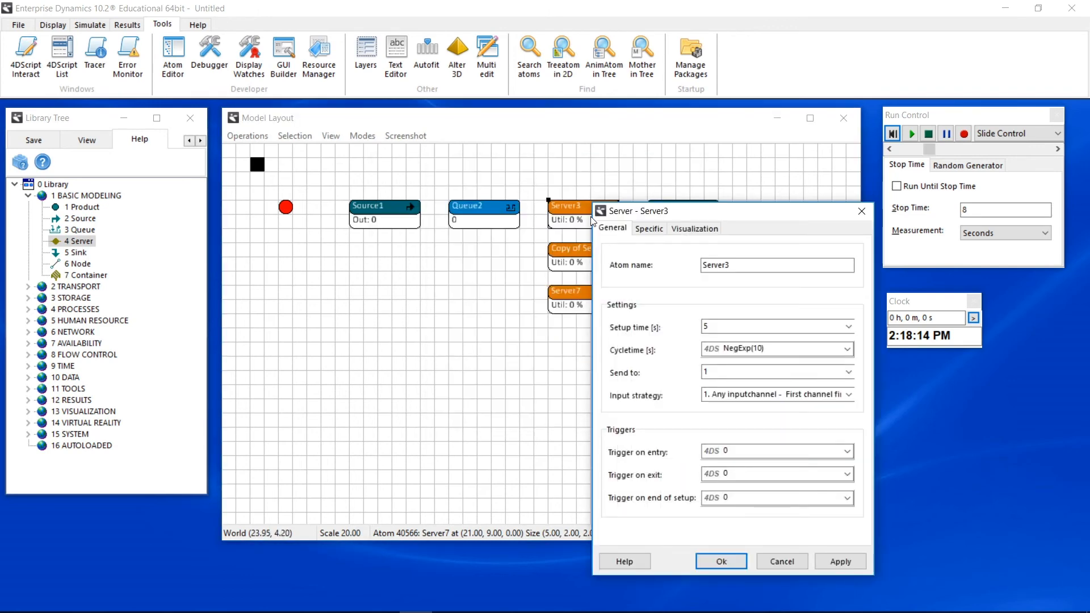
click(732, 559)
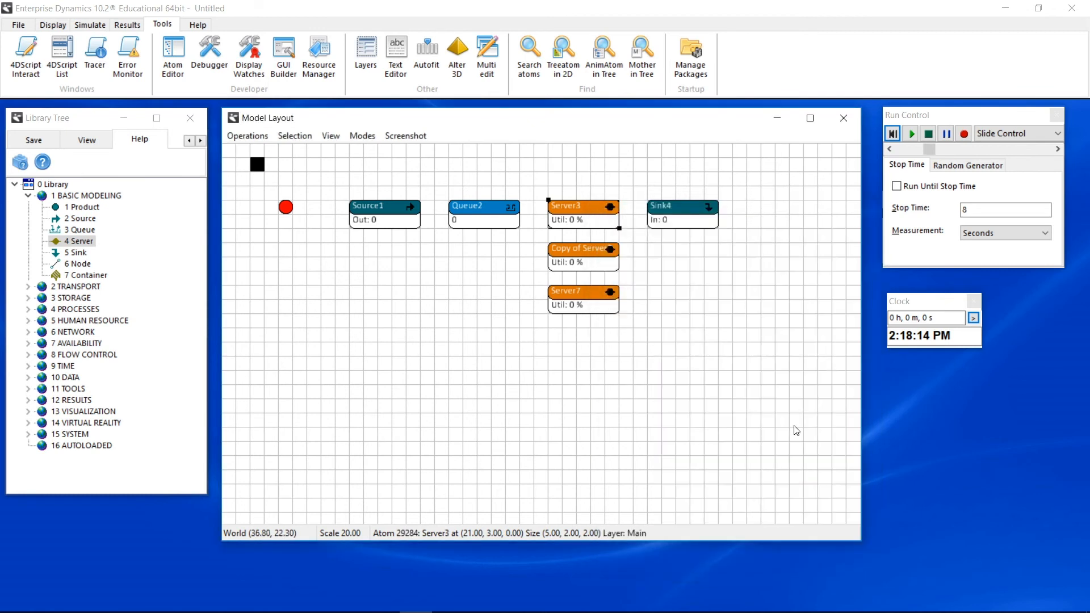
click(911, 135)
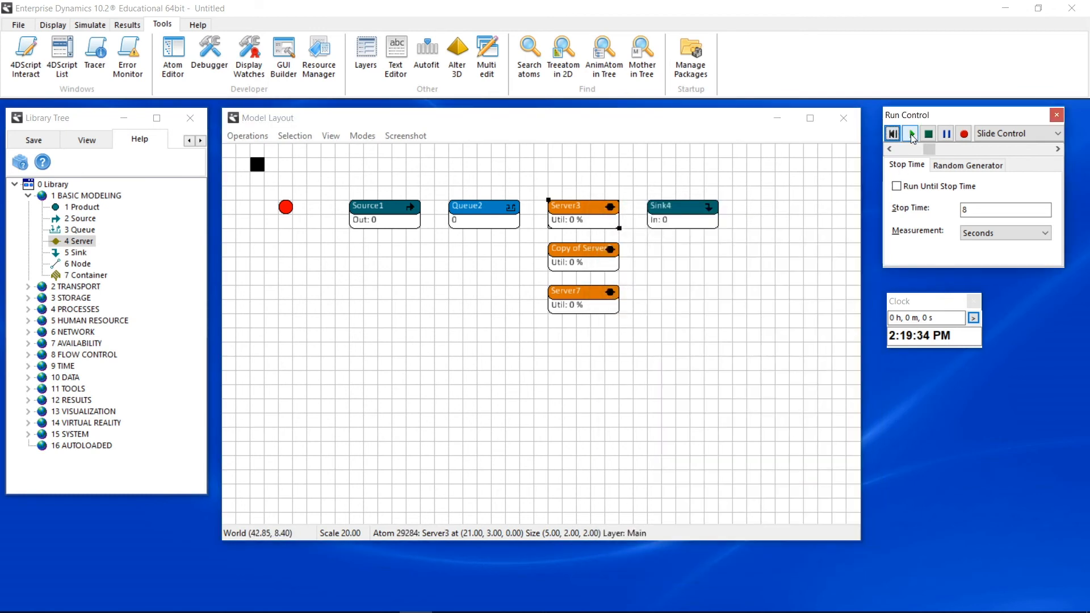
click(911, 134)
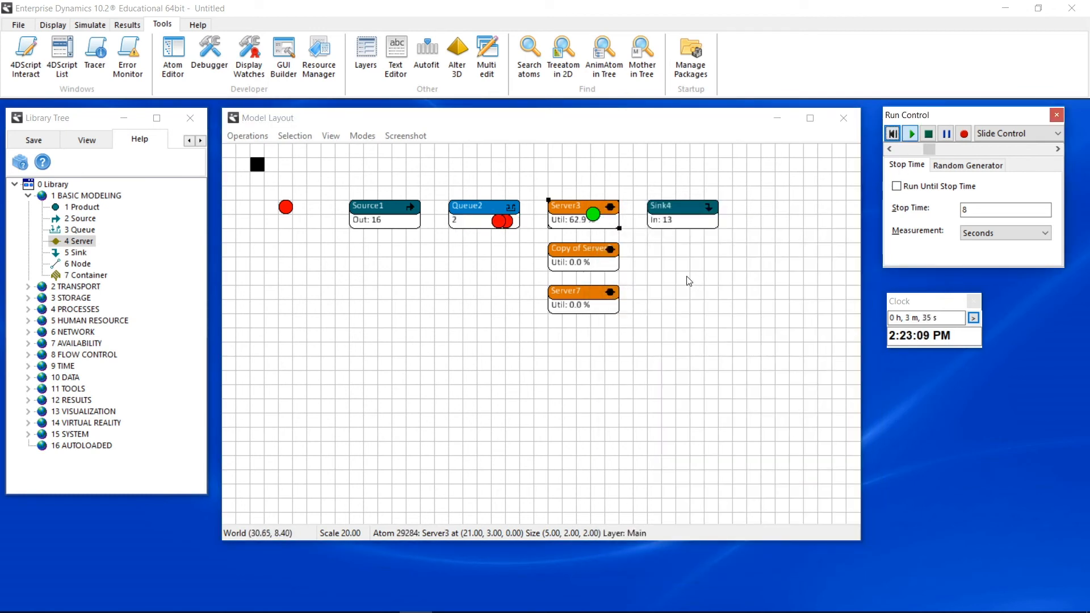